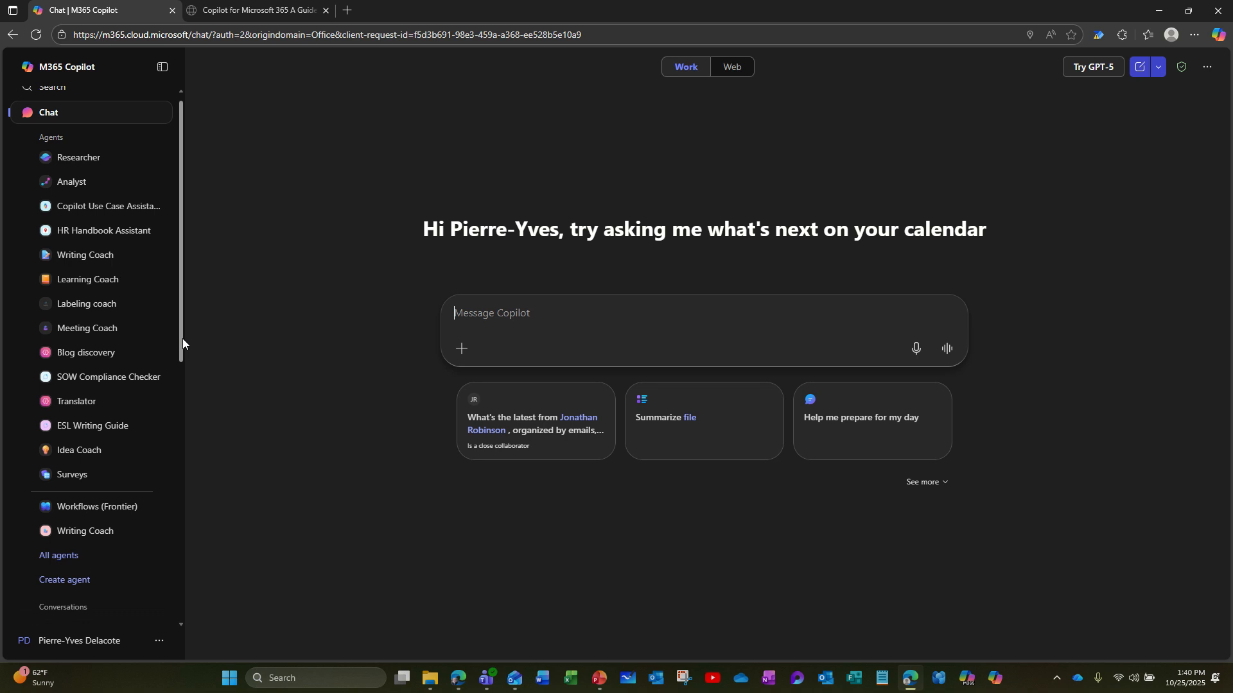
# Collapse the Agents list in the navigation, open the Library and show the type filter options for its images
pyautogui.scroll(1, 183, 334)
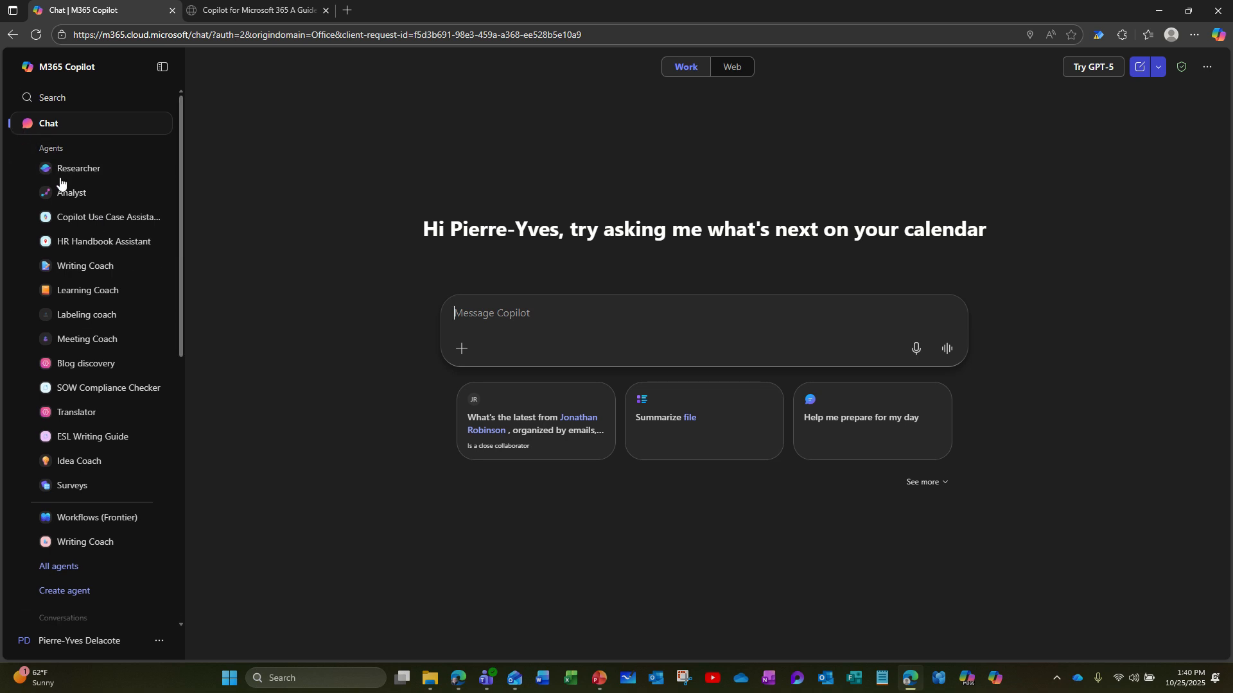
pyautogui.click(154, 148)
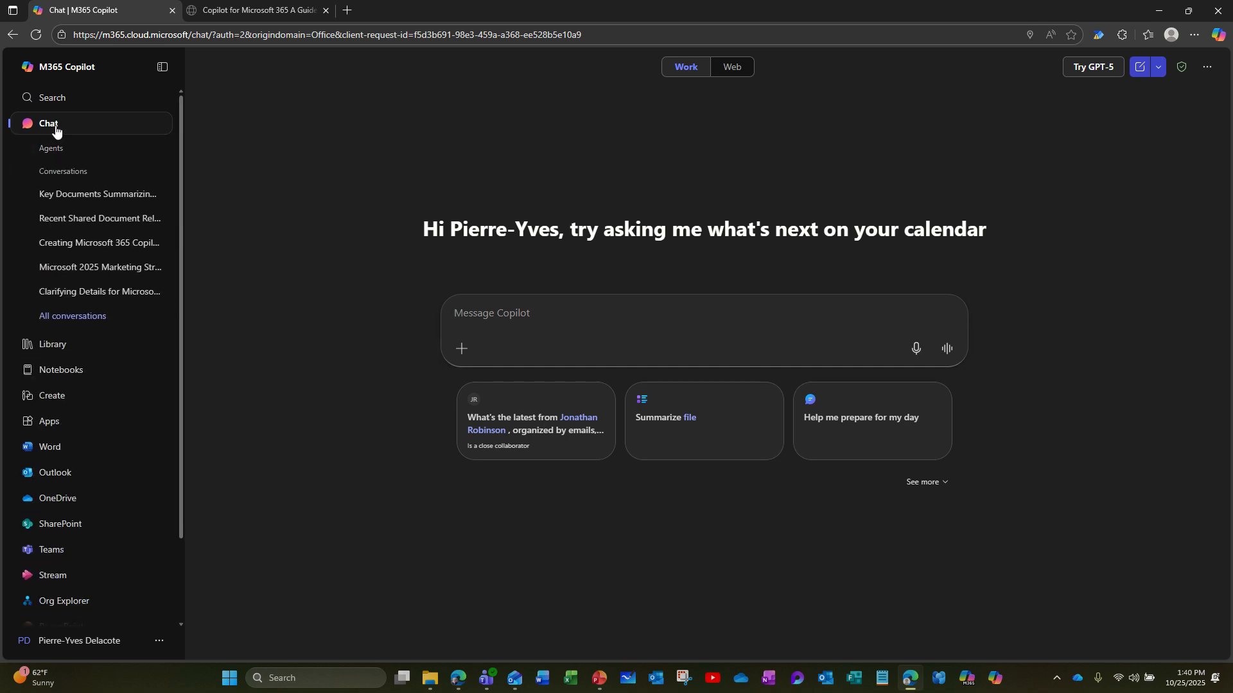
pyautogui.click(55, 347)
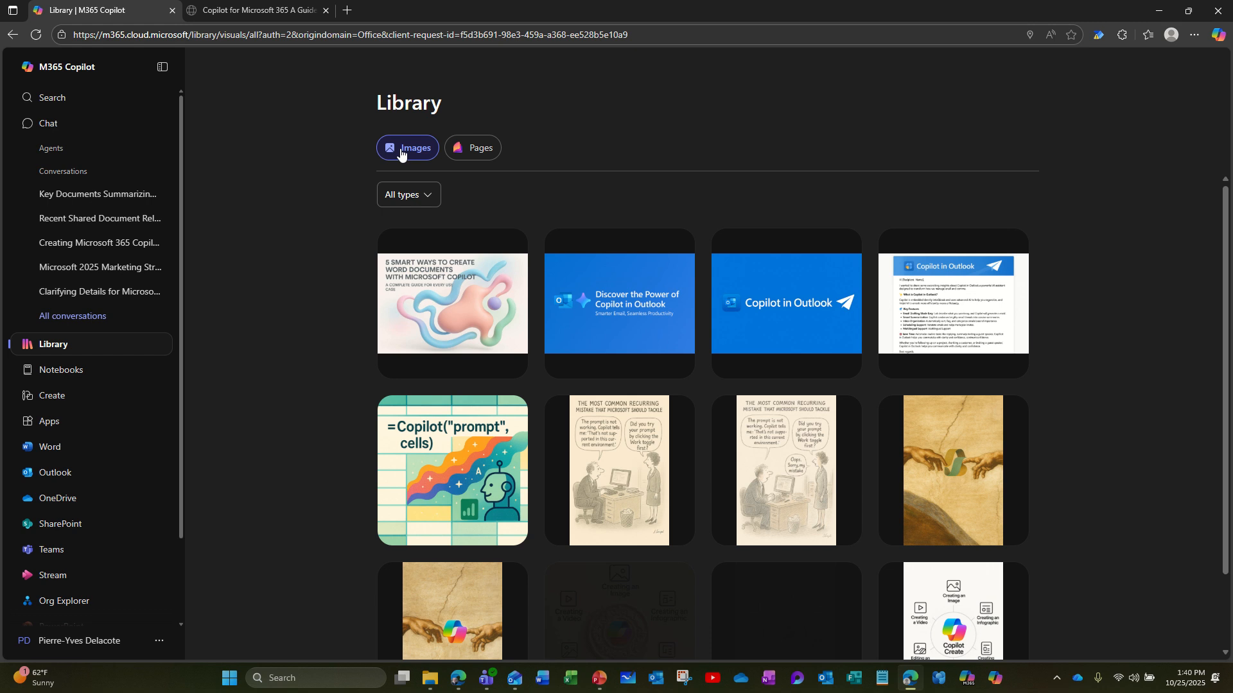
pyautogui.click(426, 196)
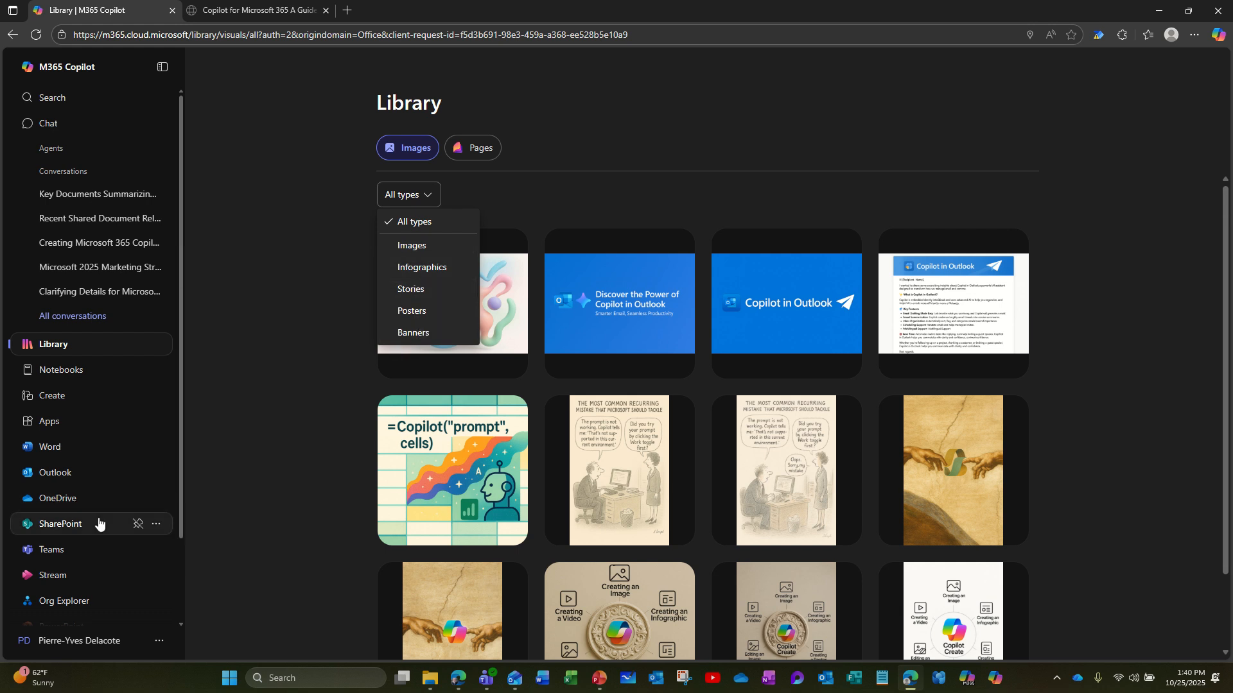
# Open the Create page, view the image creation mode and switch back to story creation
pyautogui.scroll(-2, 99, 515)
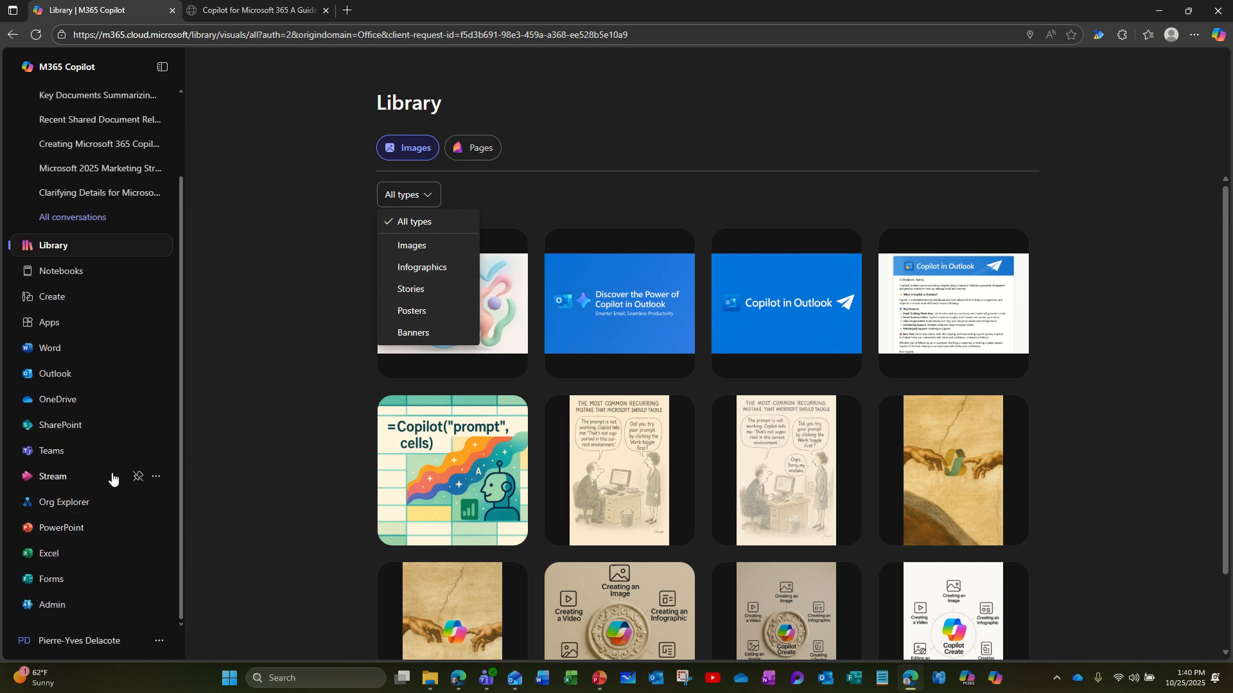
pyautogui.click(75, 295)
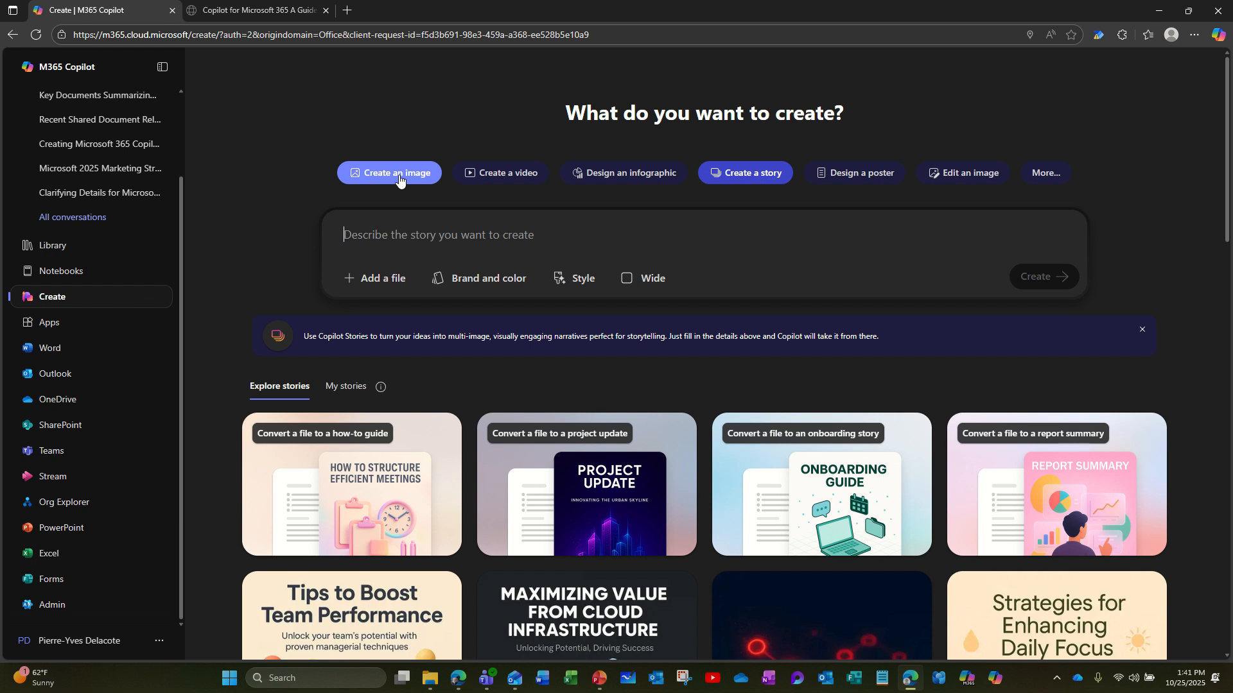
pyautogui.click(399, 174)
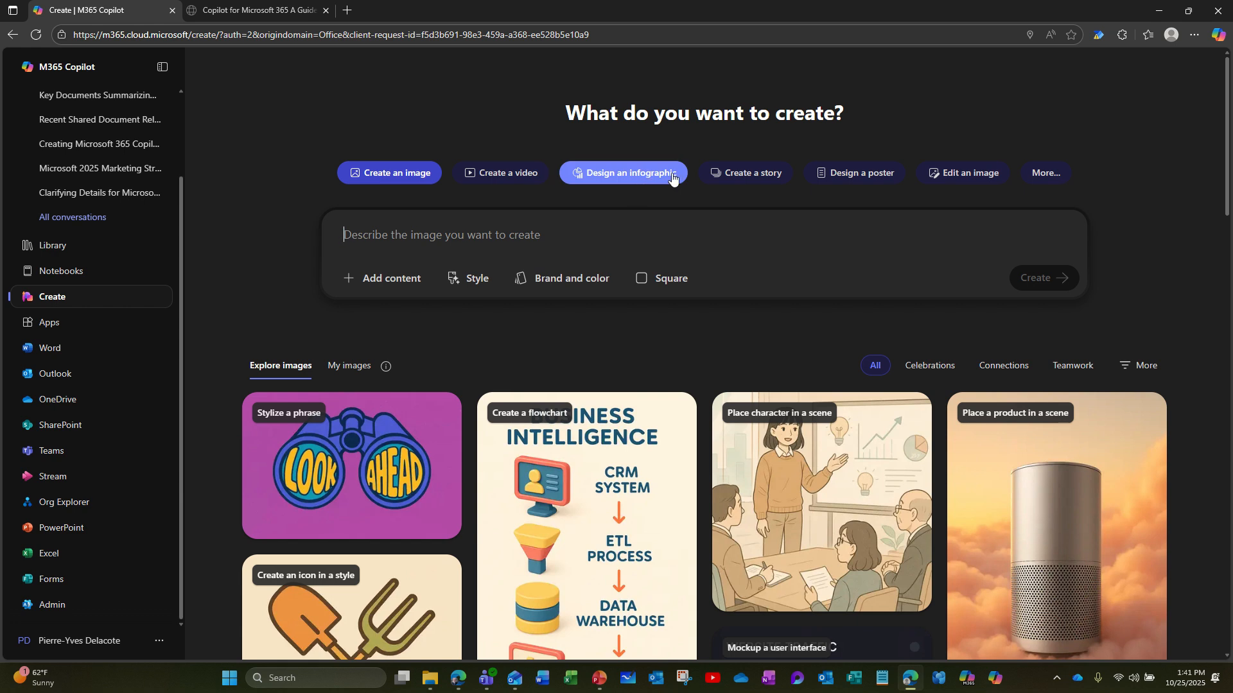
pyautogui.click(757, 173)
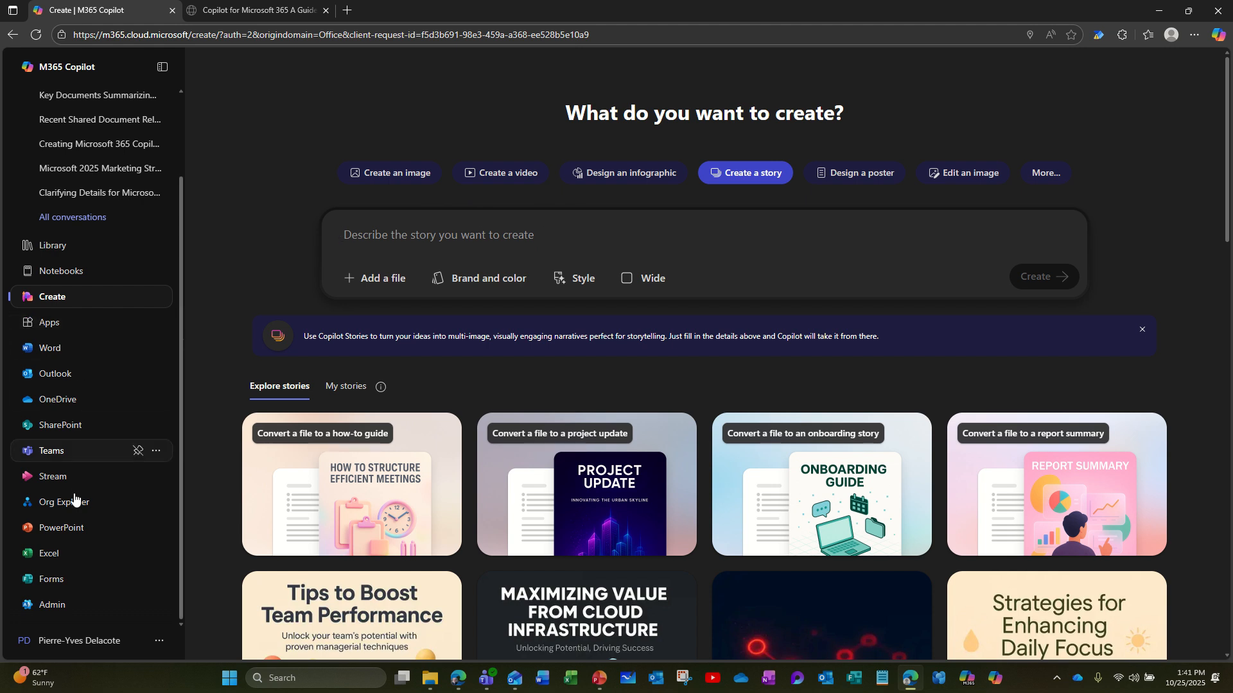
# Return to the Library and show the available actions for the "Discover the Power of Copilot in Outlook" image
pyautogui.click(38, 246)
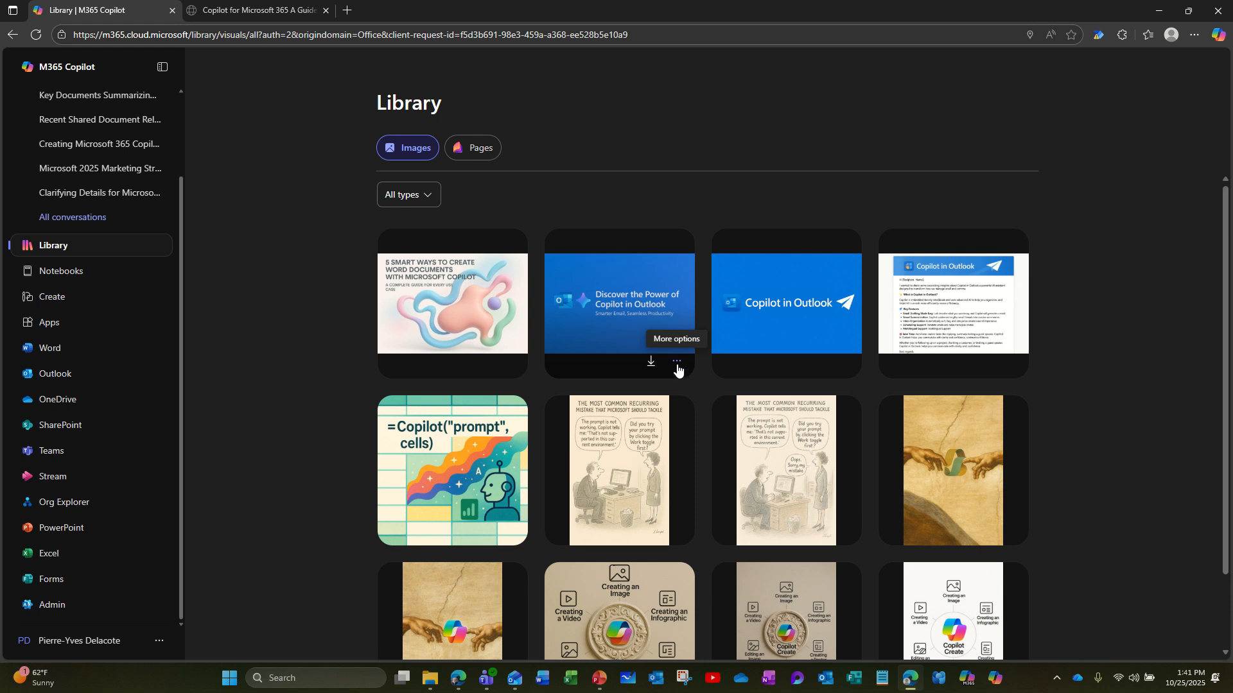
pyautogui.click(677, 363)
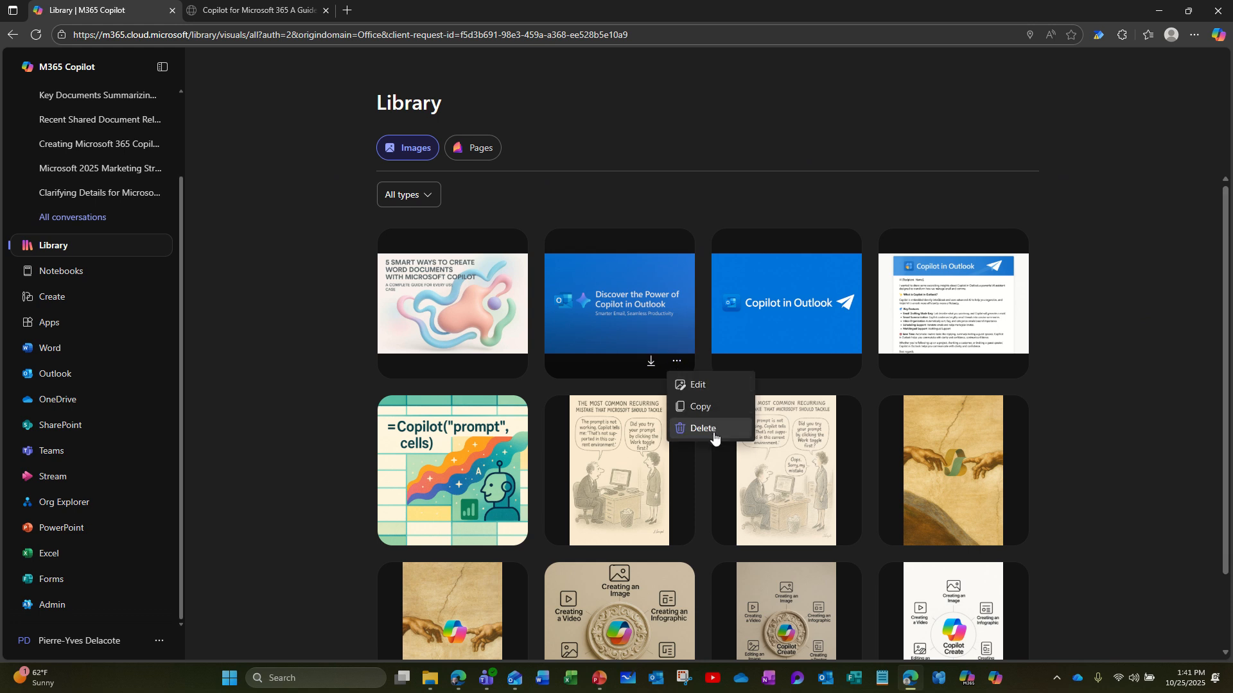
# Filter the Library to Stories and view the available actions for "Embracing Mistakes: A Café Story"
pyautogui.click(429, 197)
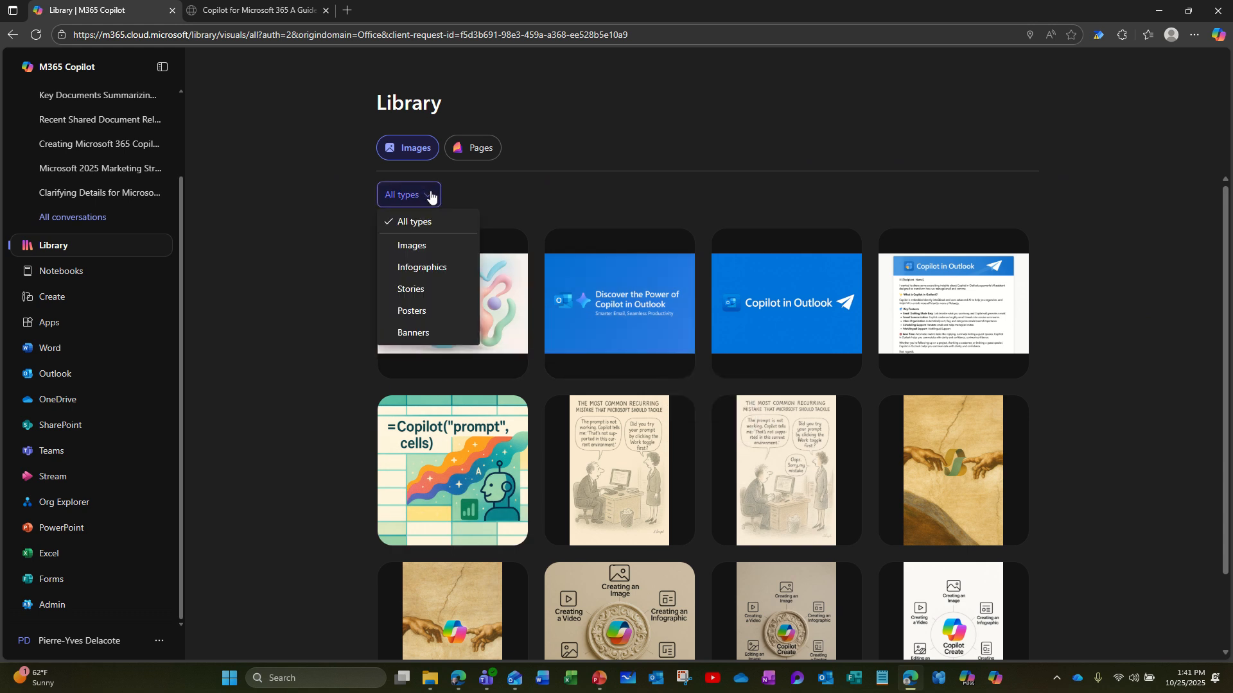
pyautogui.click(424, 290)
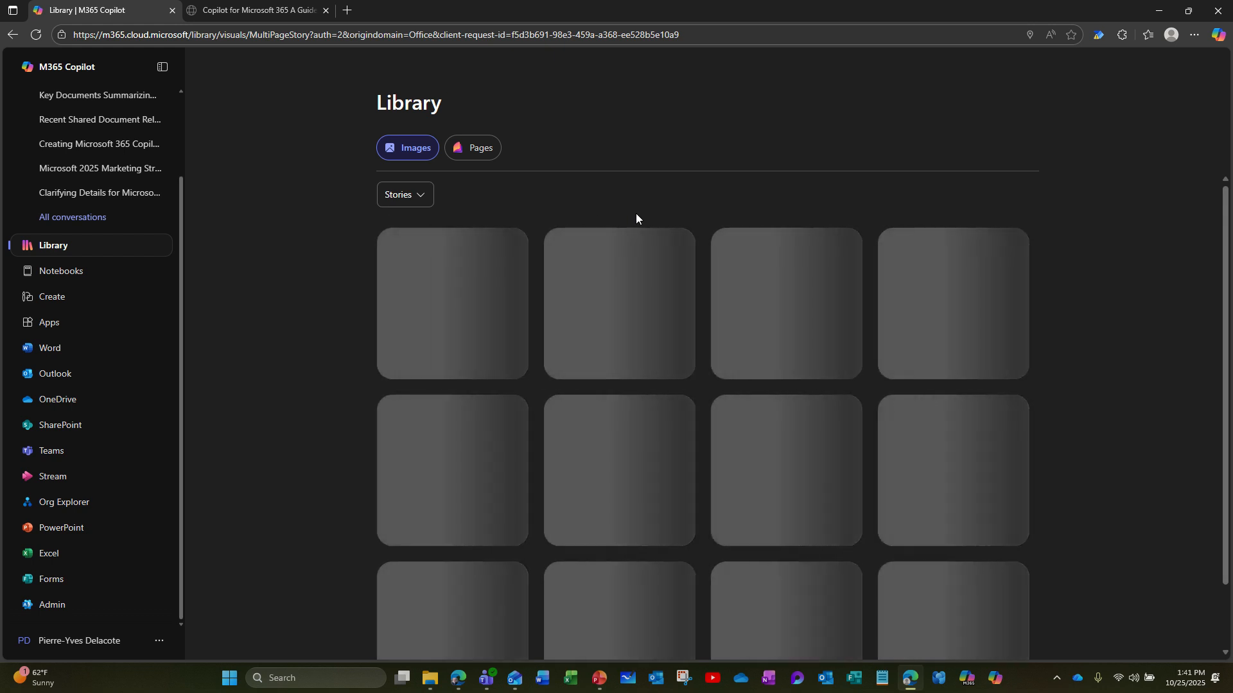
pyautogui.moveTo(489, 312)
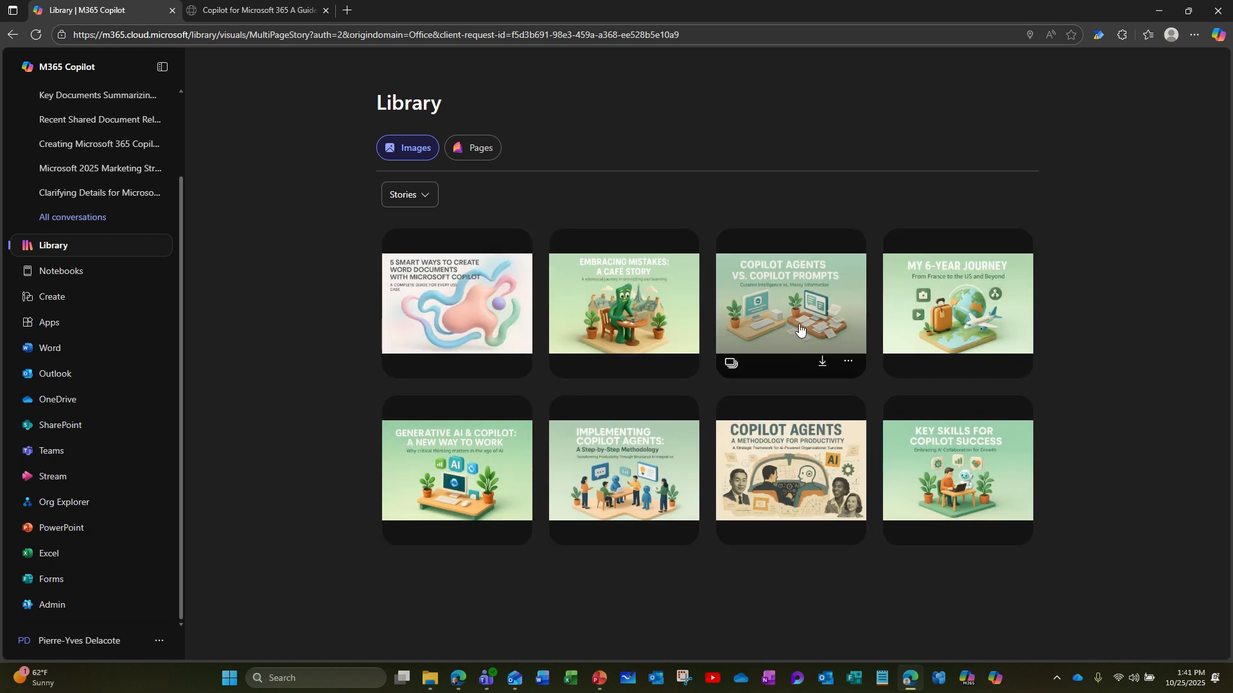
pyautogui.moveTo(619, 365)
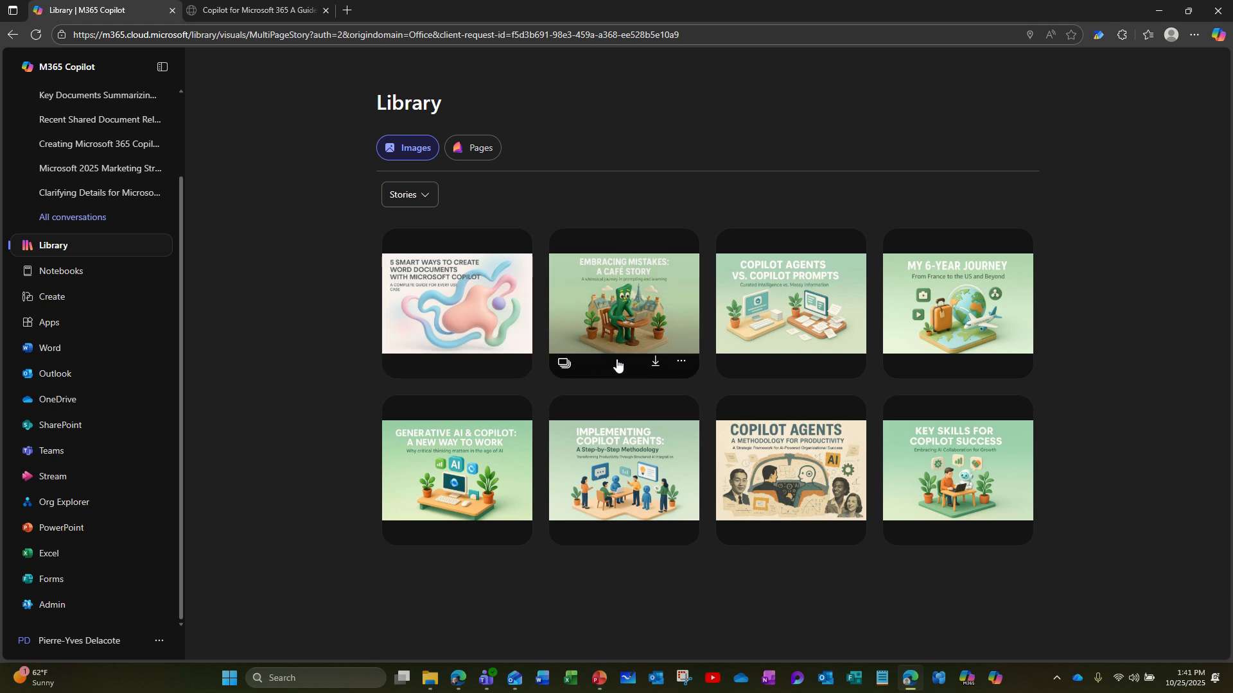
pyautogui.click(681, 365)
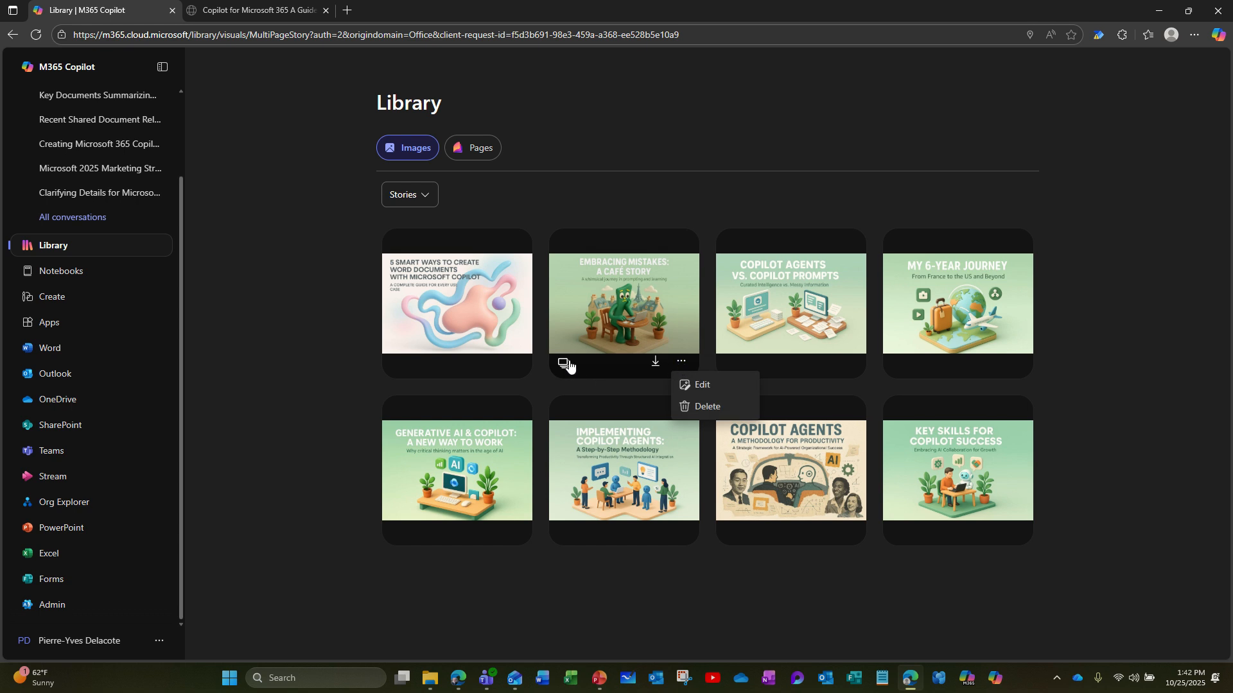
pyautogui.click(347, 268)
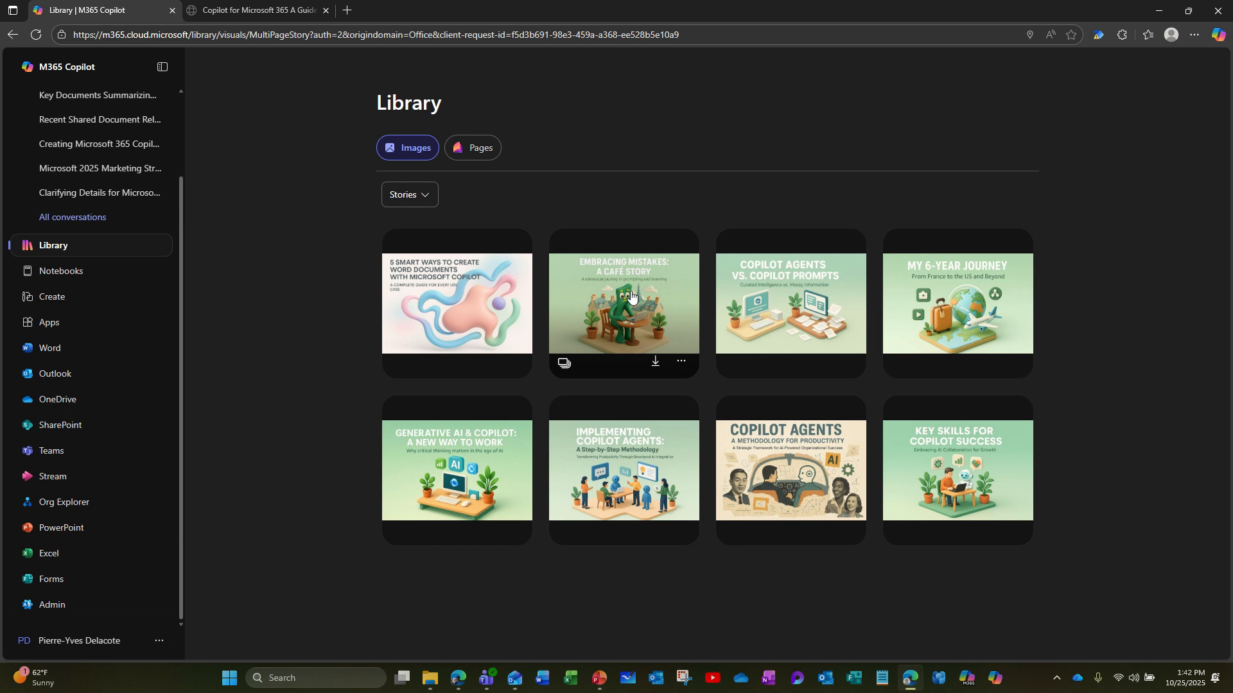
# Try to edit "Embracing Mistakes: A Café Story" from the Library and look over the story creation page
pyautogui.click(681, 365)
pyautogui.click(698, 386)
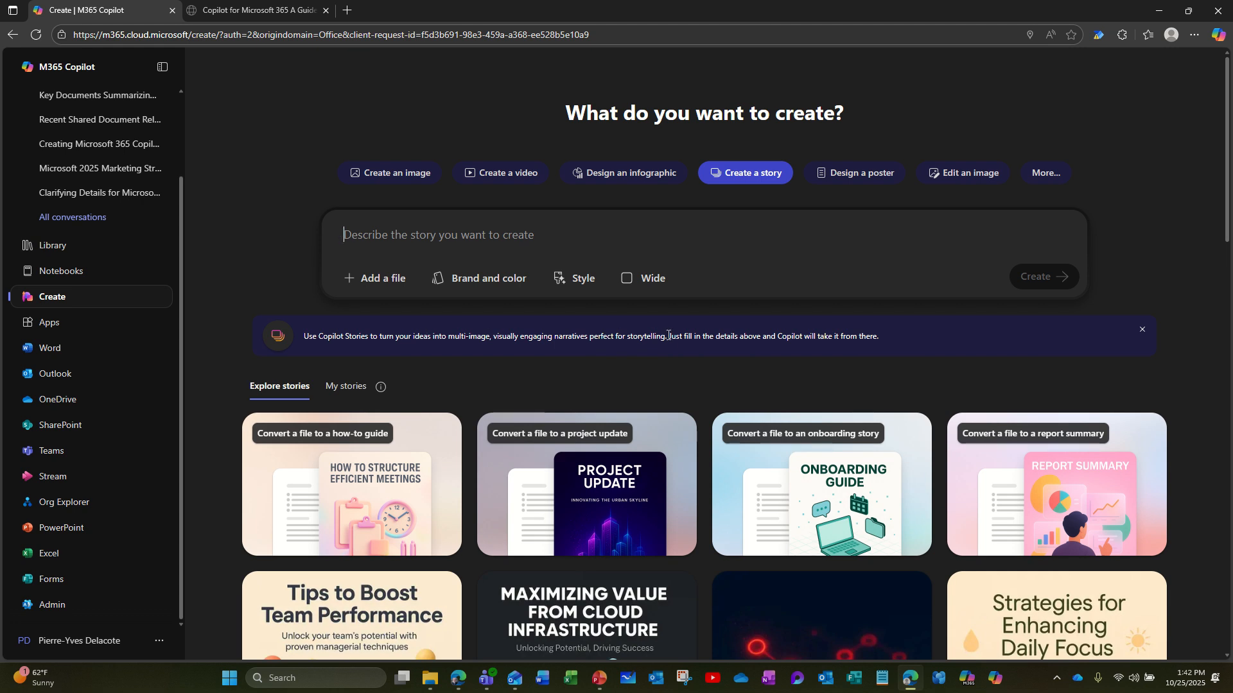
pyautogui.scroll(-3, 629, 354)
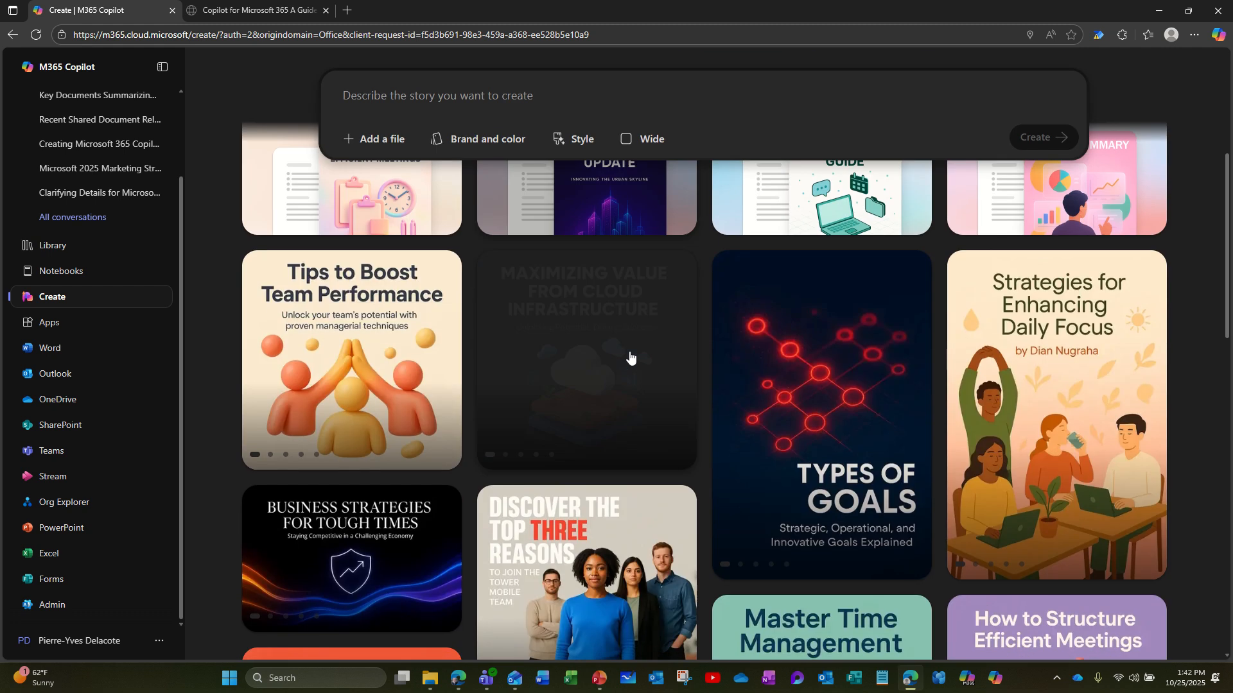
pyautogui.scroll(3, 630, 354)
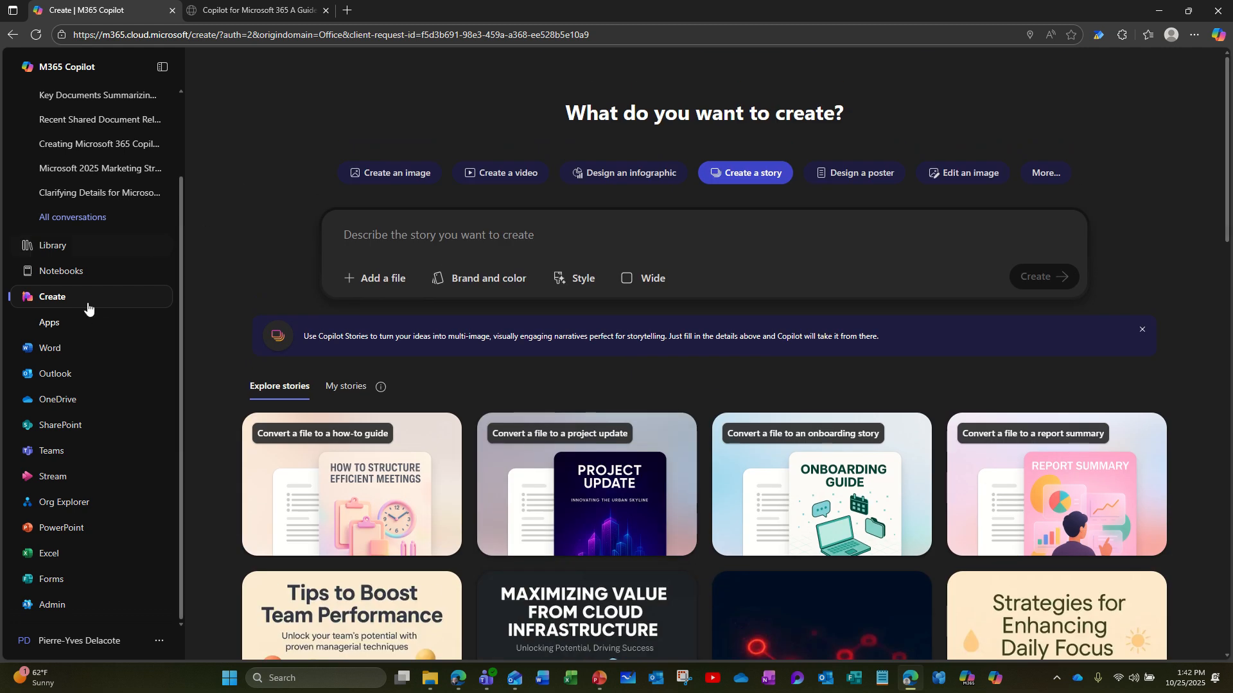
# Try to edit the "Discover the Power of Copilot in Outlook" image from the Library and examine the page that opens
pyautogui.click(74, 249)
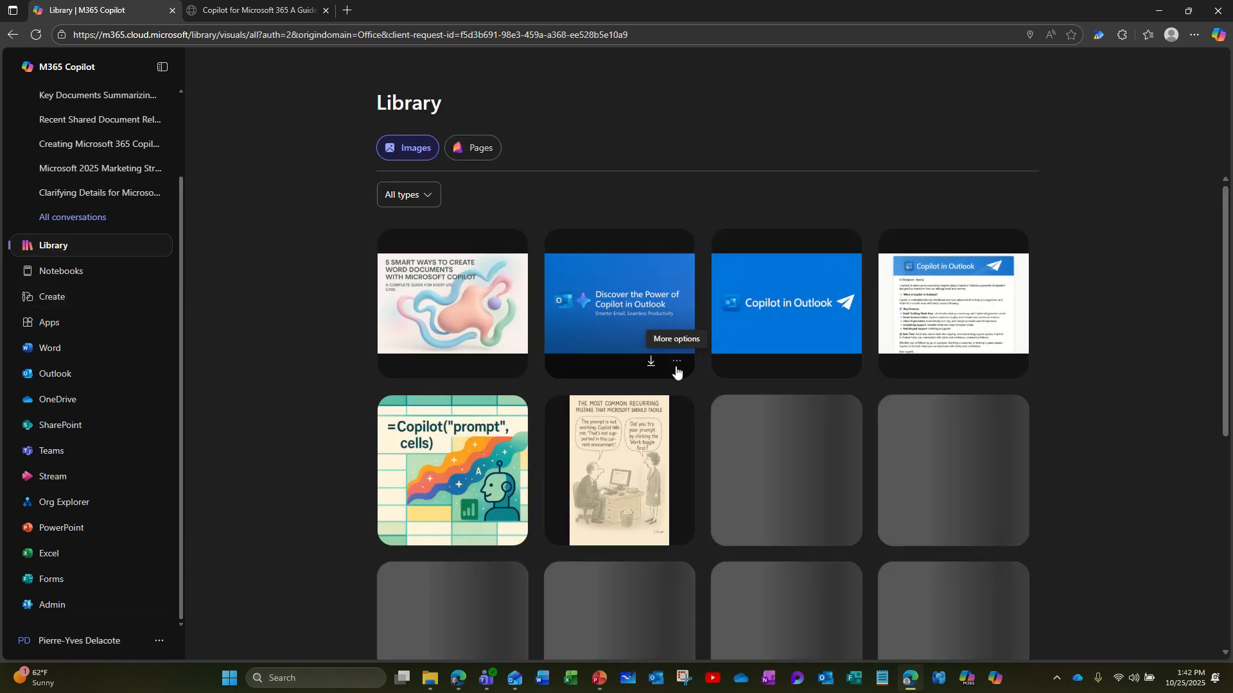
pyautogui.click(676, 364)
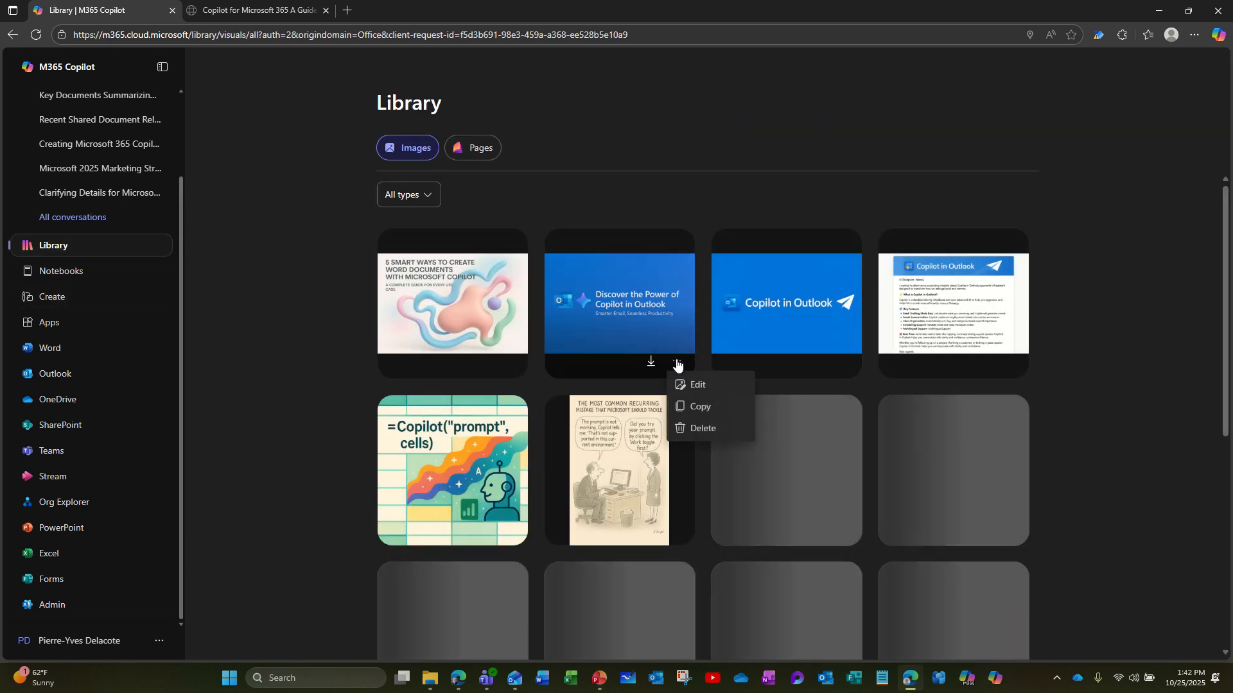
pyautogui.click(690, 385)
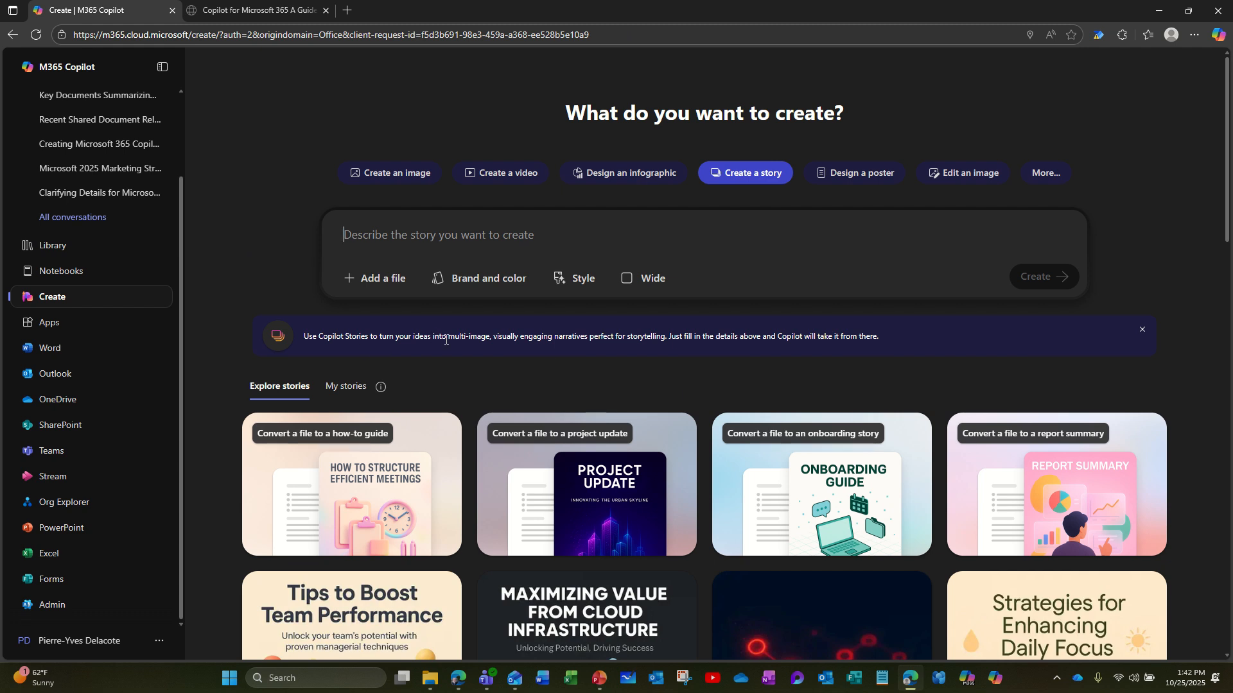
pyautogui.scroll(-10, 543, 363)
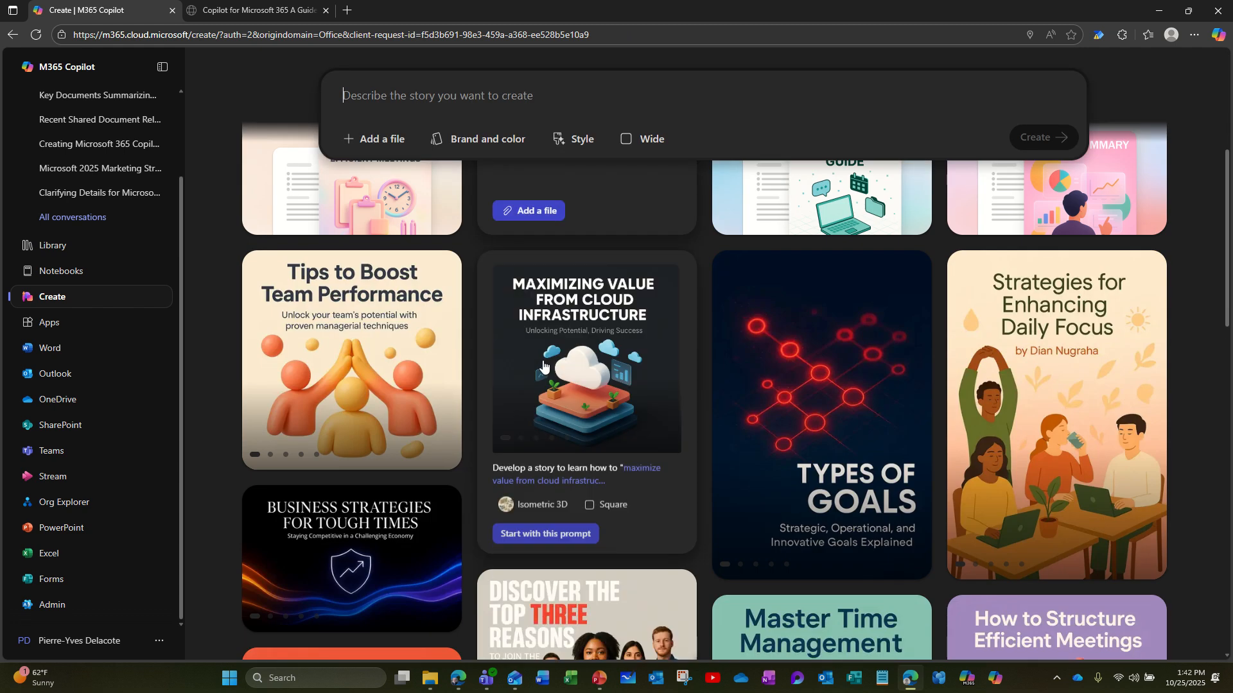
pyautogui.scroll(10, 544, 363)
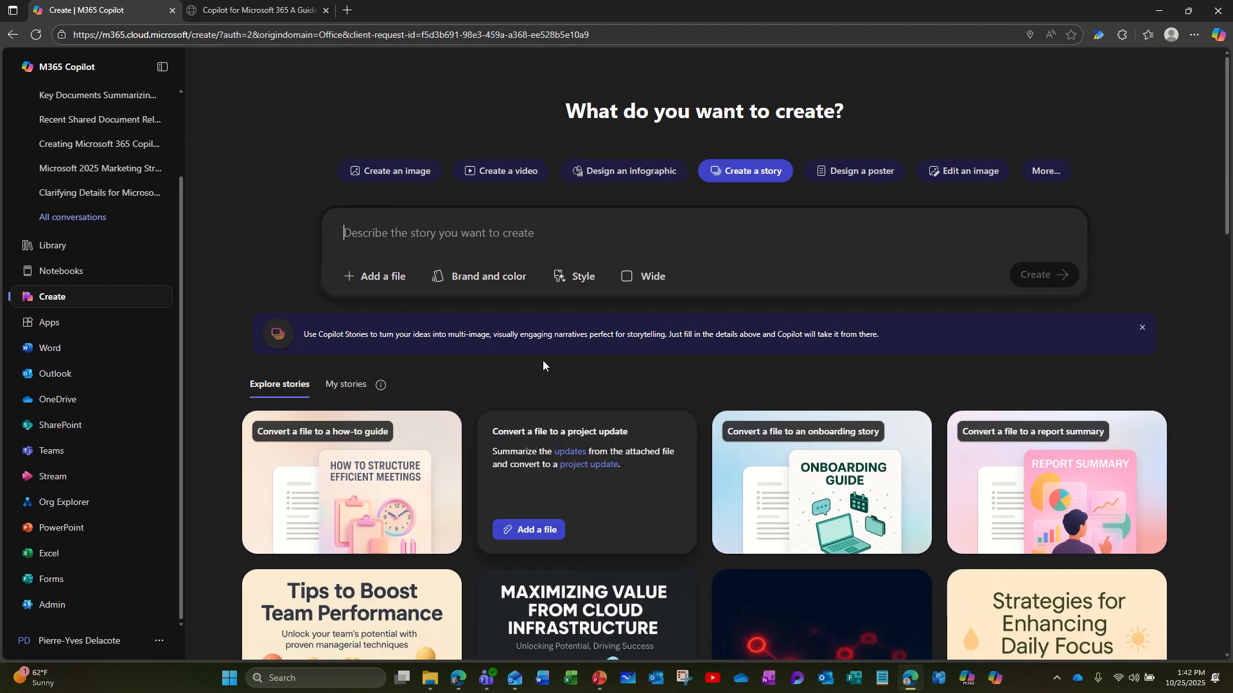
pyautogui.click(672, 278)
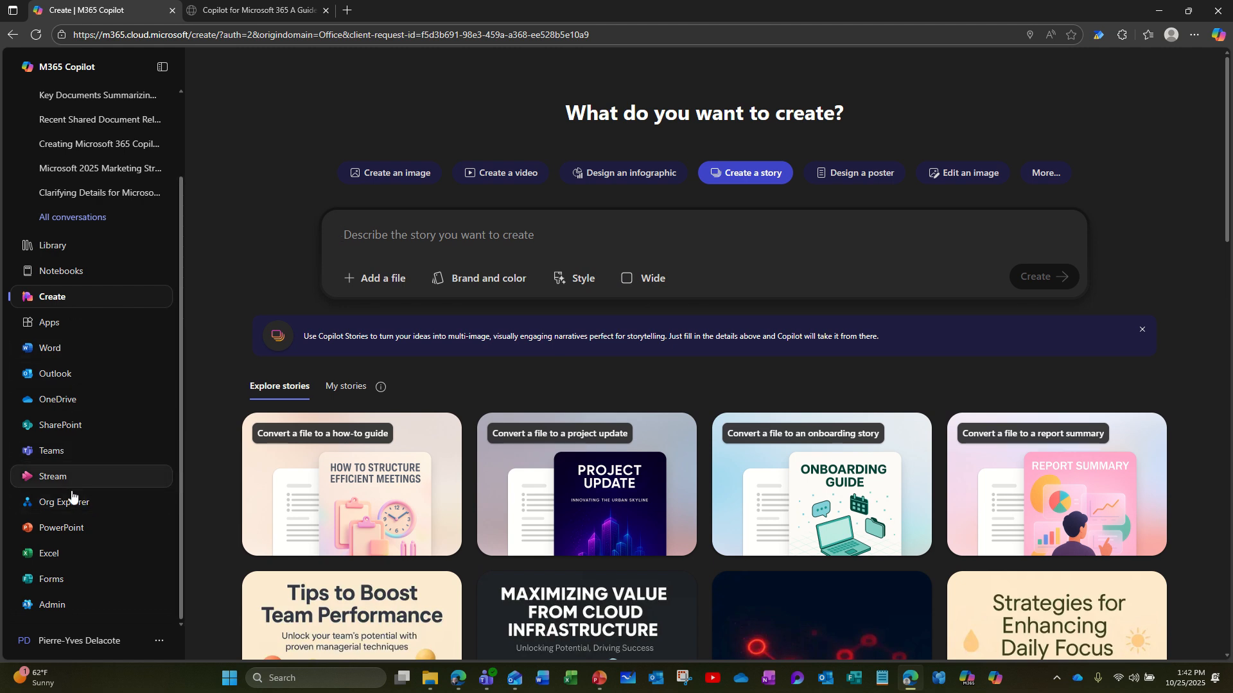
# Go back to the Library and review the download, edit, copy and delete actions of the "Discover the Power of Copilot in Outlook" image
pyautogui.click(52, 252)
pyautogui.moveTo(657, 344)
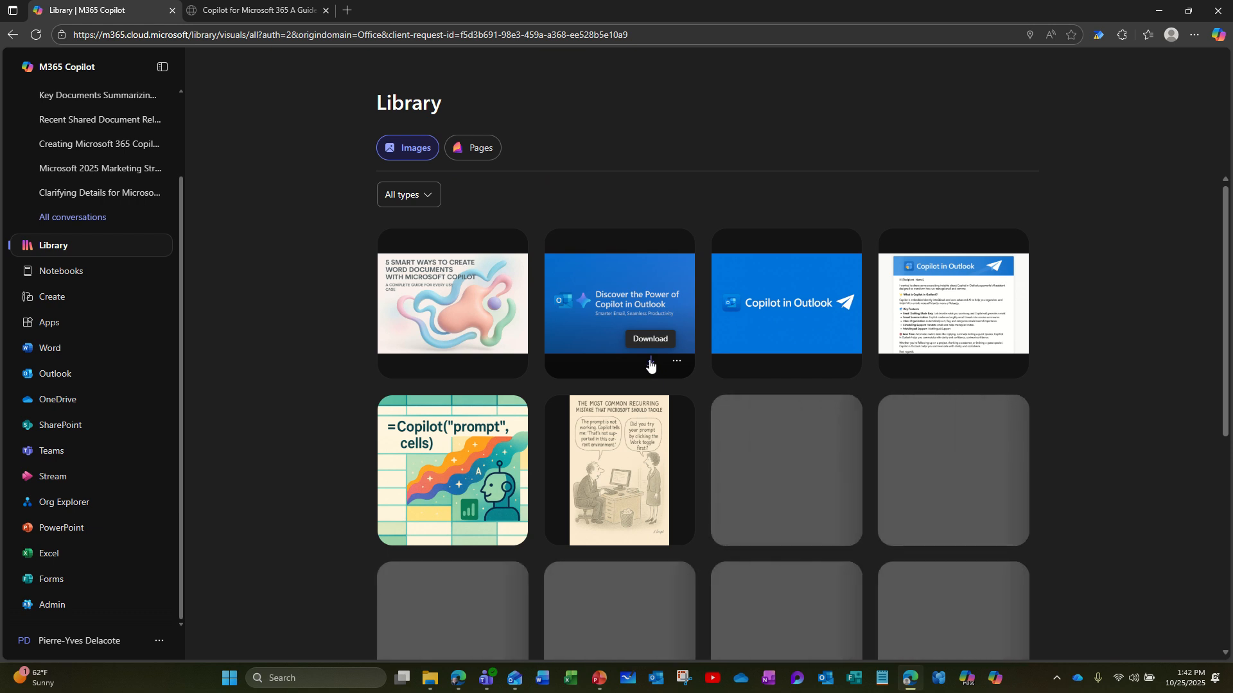
pyautogui.click(676, 362)
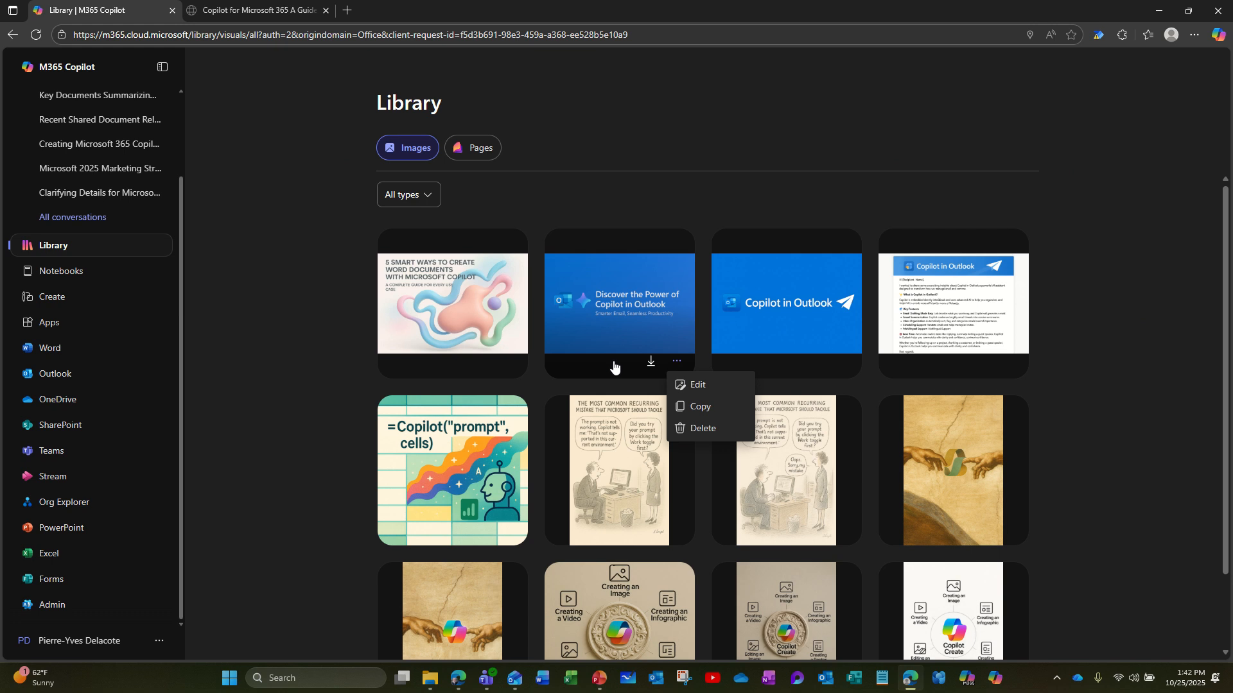
pyautogui.click(260, 391)
# Browse the Library's images, filter them to Stories and choose to edit "Embracing Mistakes: A Café Story"
pyautogui.scroll(-2, 889, 501)
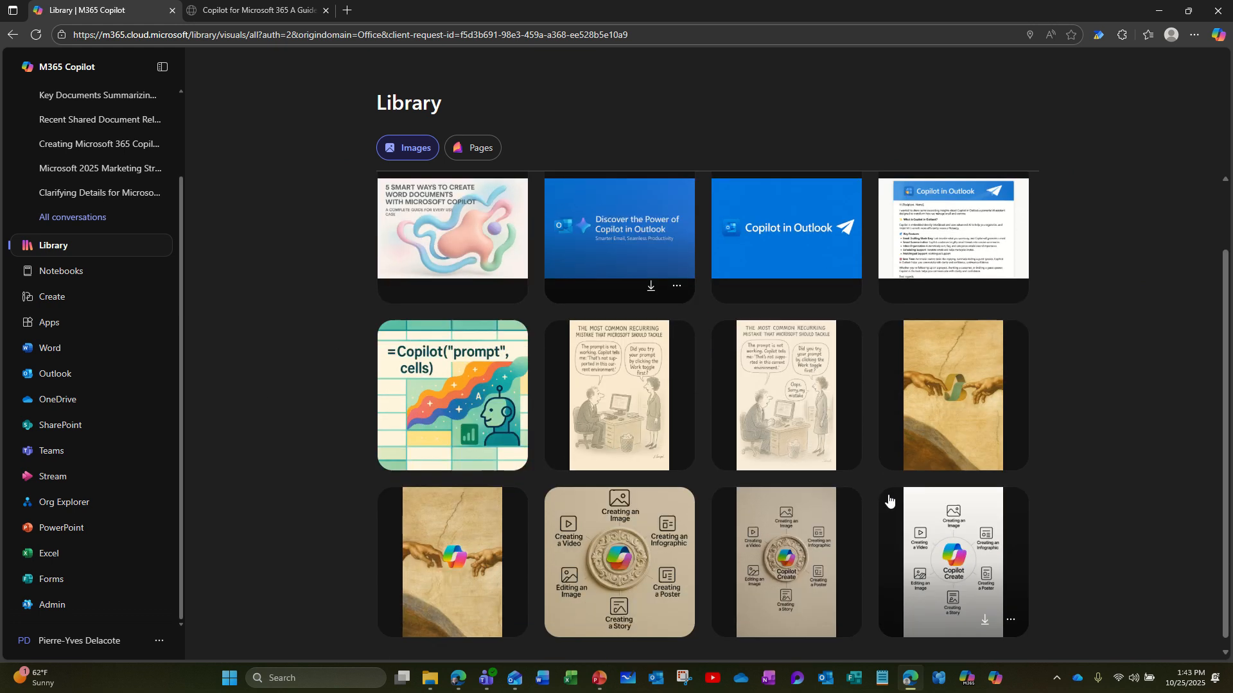
pyautogui.scroll(-3, 861, 471)
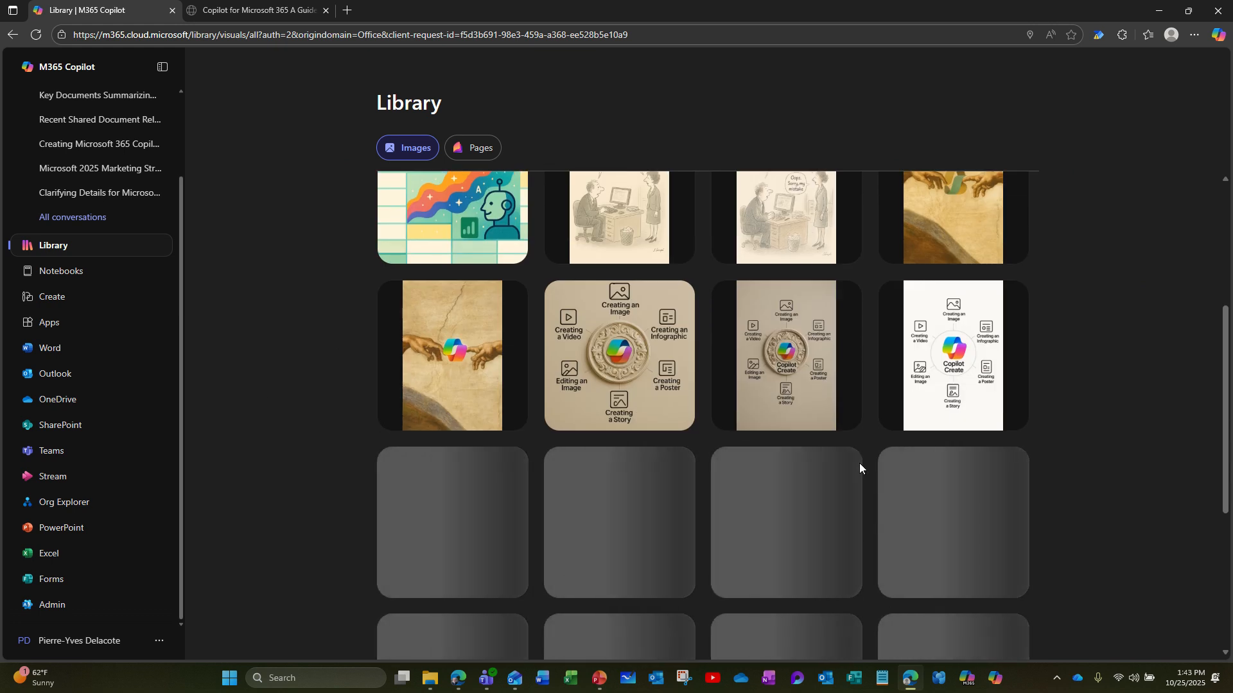
pyautogui.scroll(3, 859, 463)
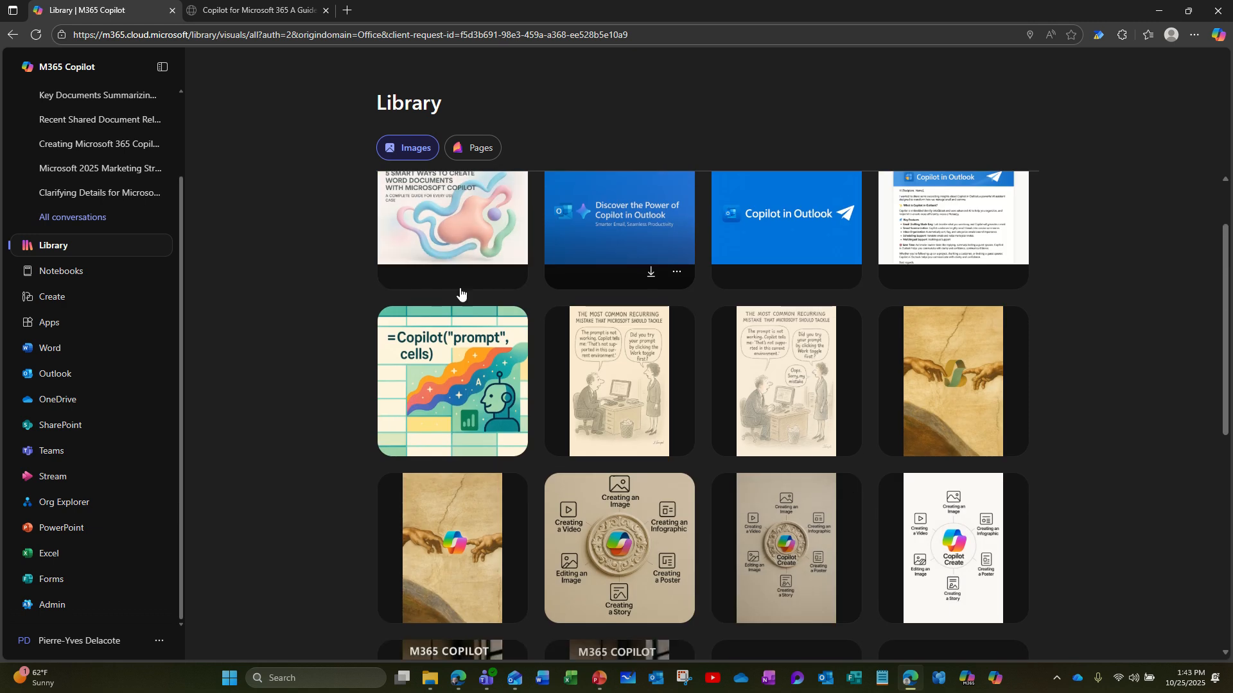
pyautogui.scroll(2, 460, 293)
pyautogui.click(427, 196)
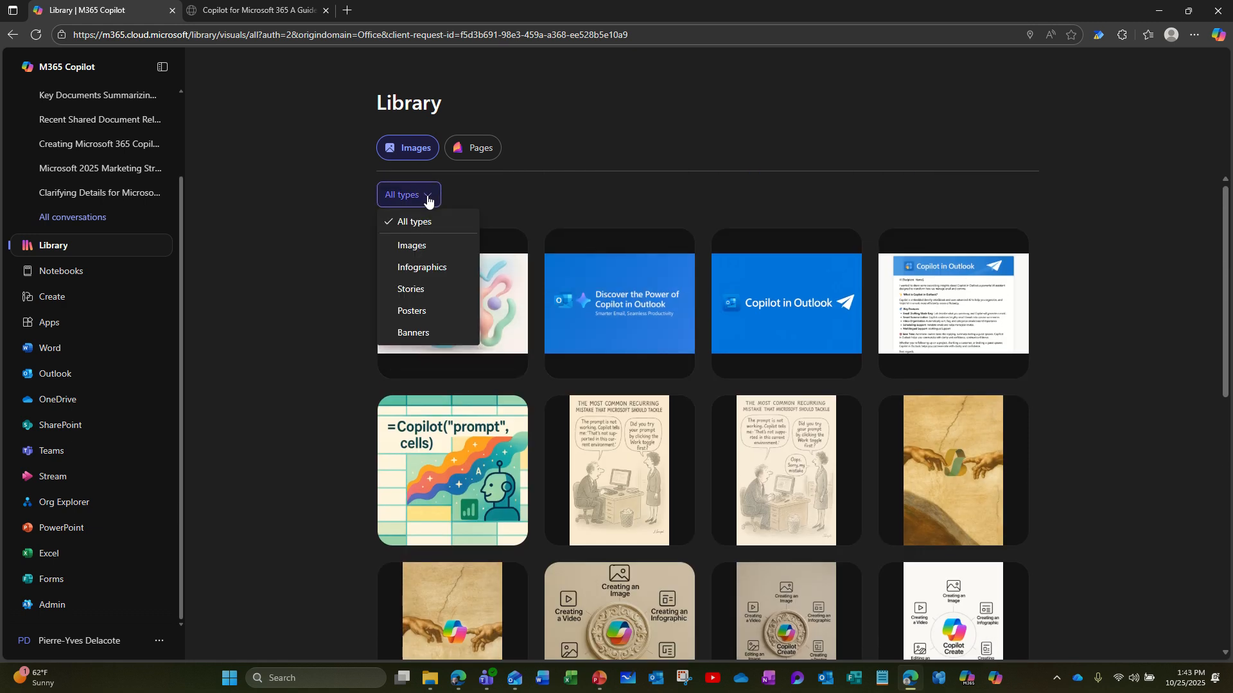
pyautogui.click(432, 291)
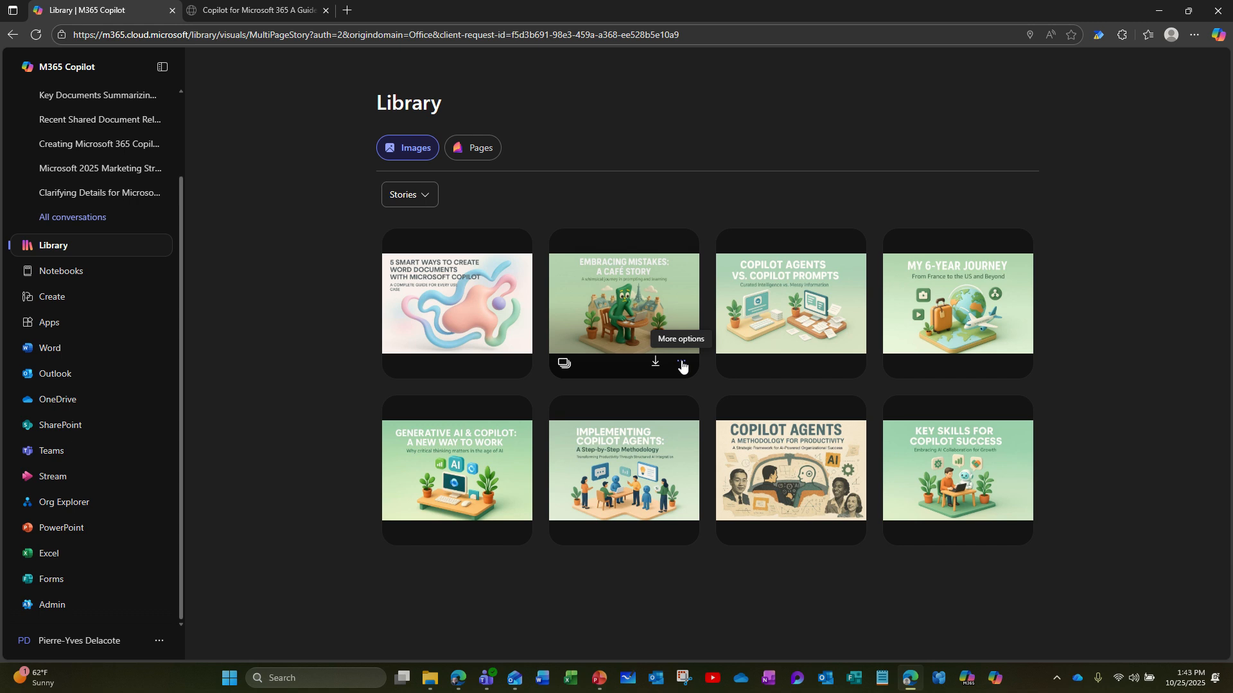
pyautogui.click(682, 366)
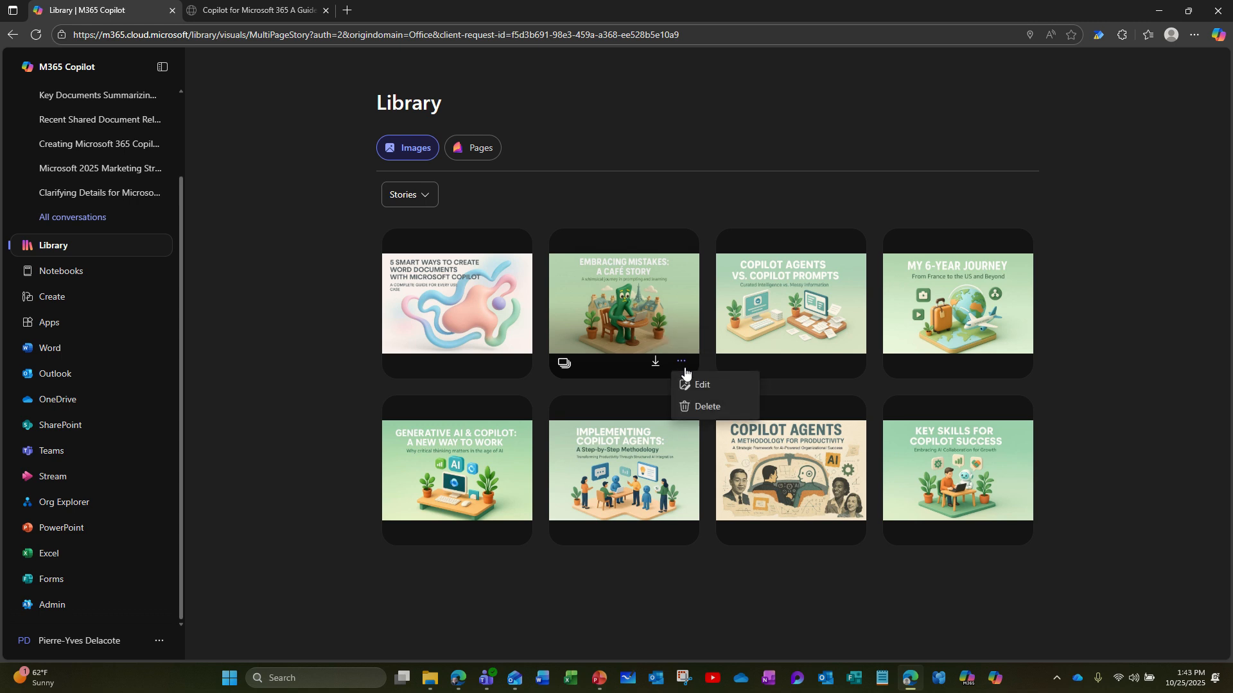
pyautogui.click(705, 385)
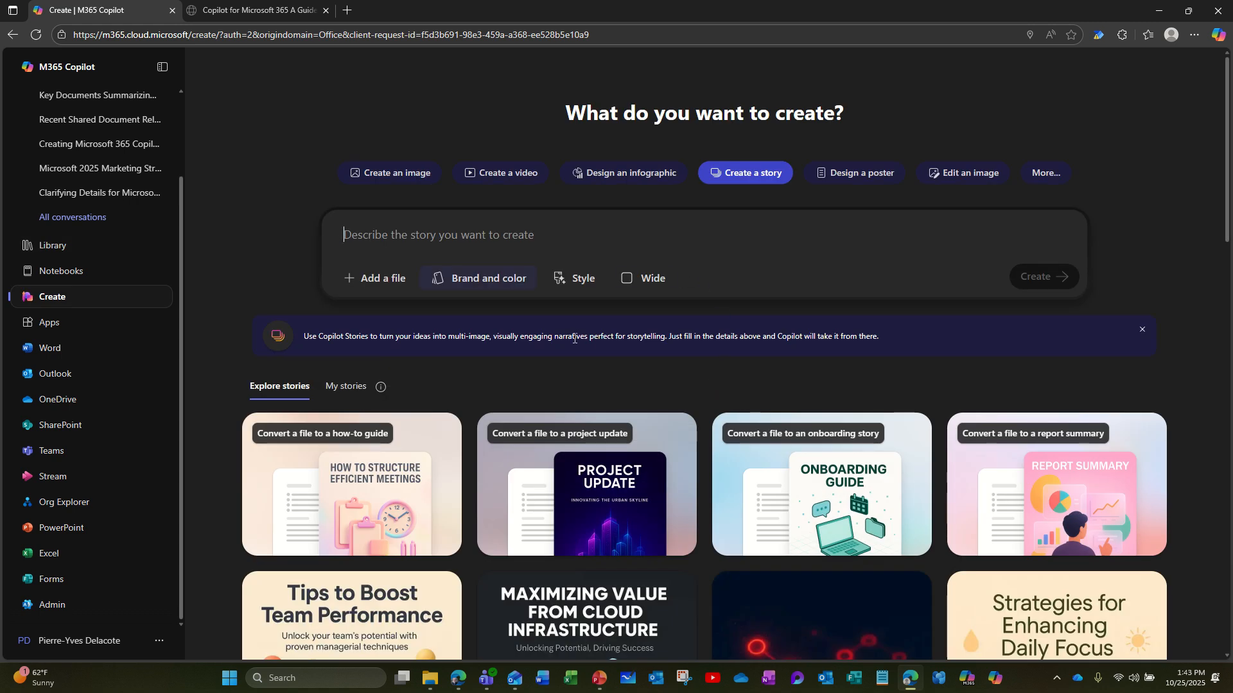
# Enter the story description "Create a visual story on the main steps to succeed with M365 Copilot"
pyautogui.click(511, 225)
pyautogui.click(494, 247)
pyautogui.write('Create a')
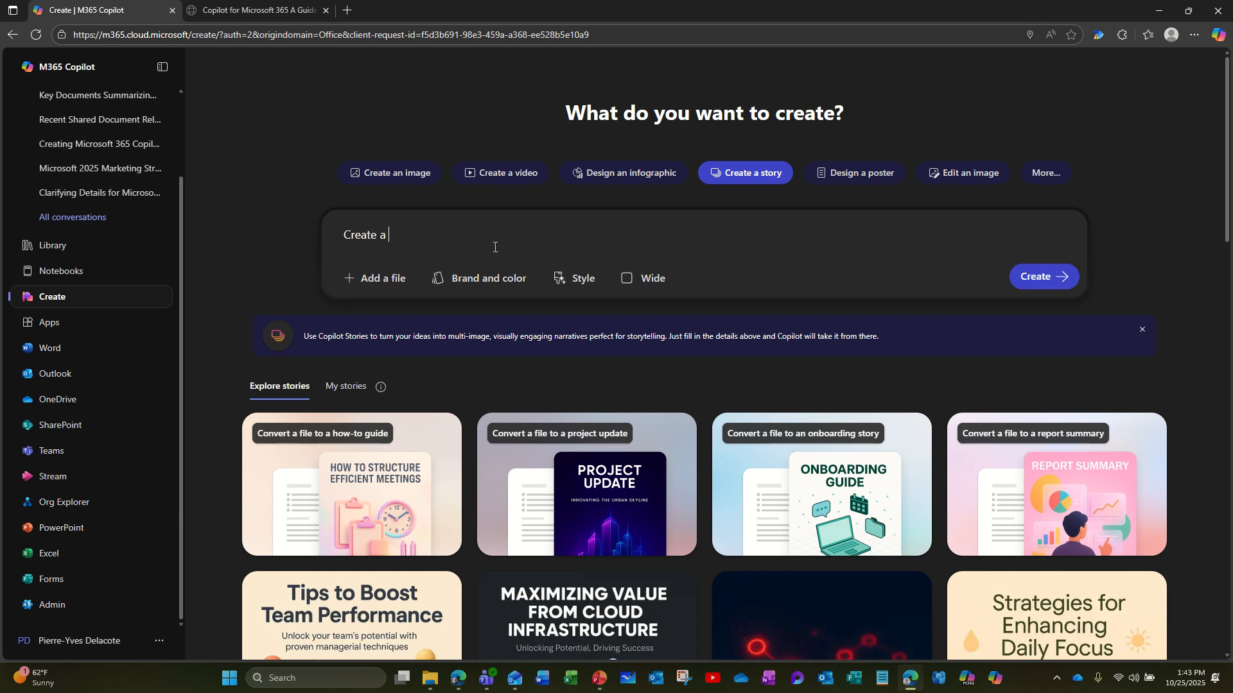
pyautogui.write('visual story on the main steps')
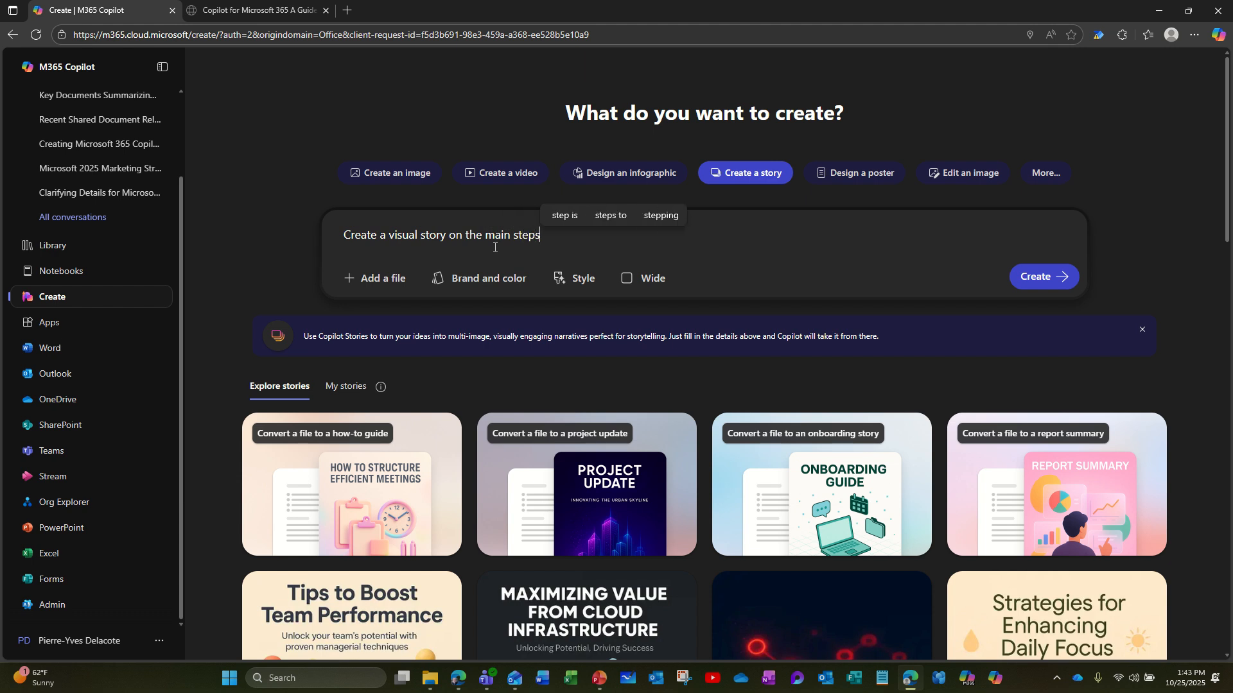
pyautogui.write(' to succe')
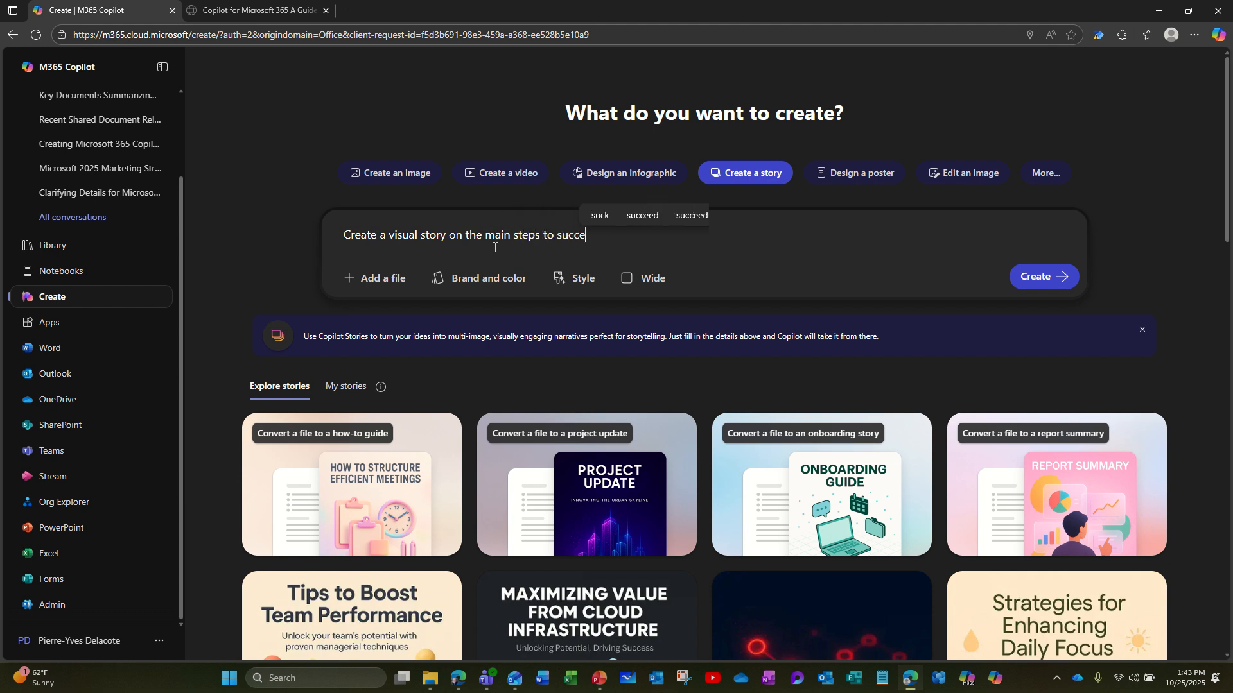
pyautogui.write('ed with ')
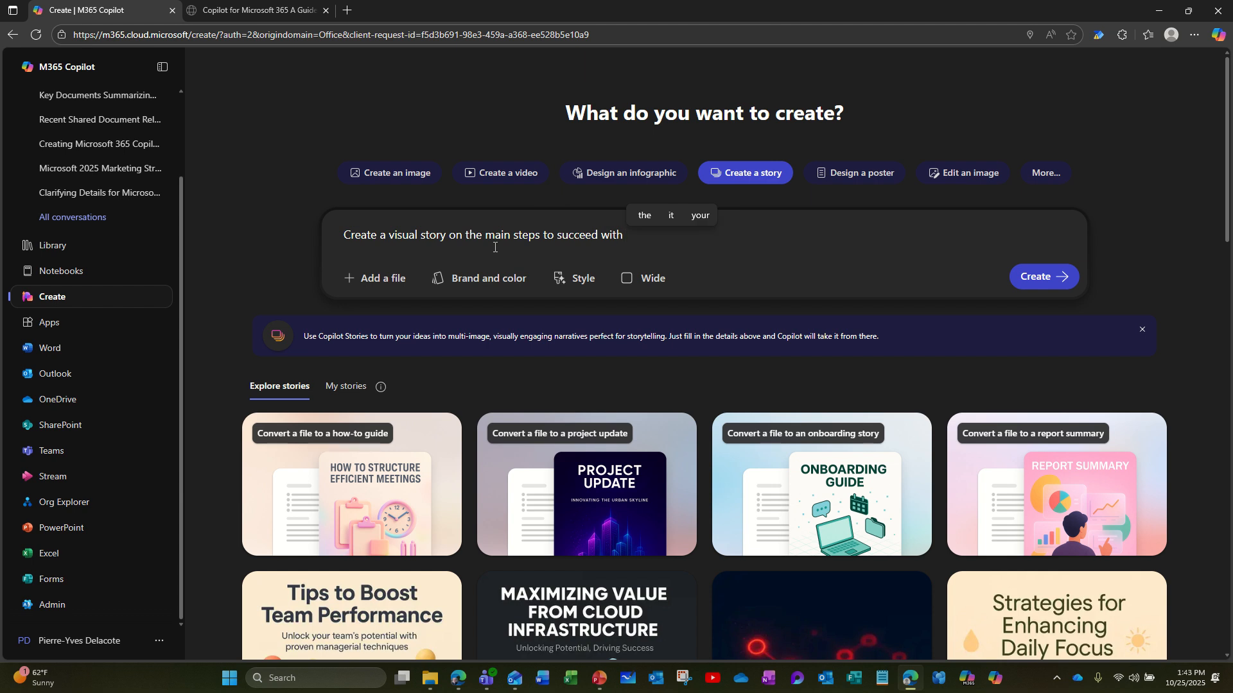
pyautogui.write('M365 C')
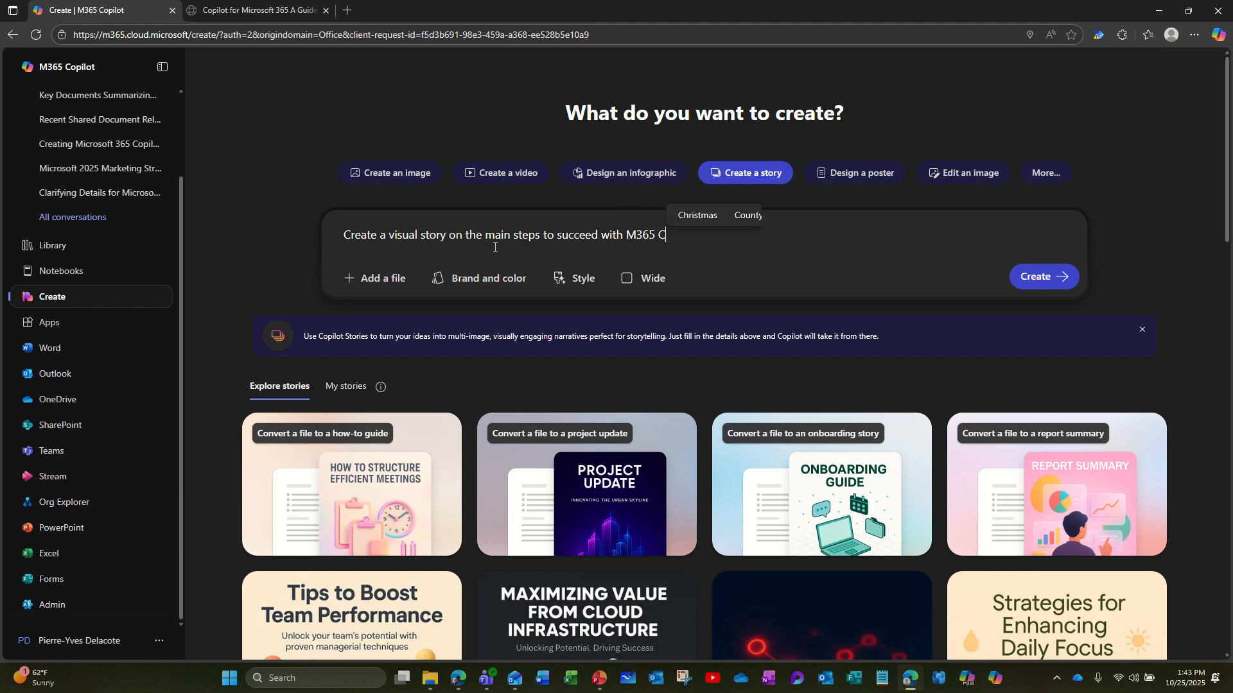
pyautogui.write('opilot')
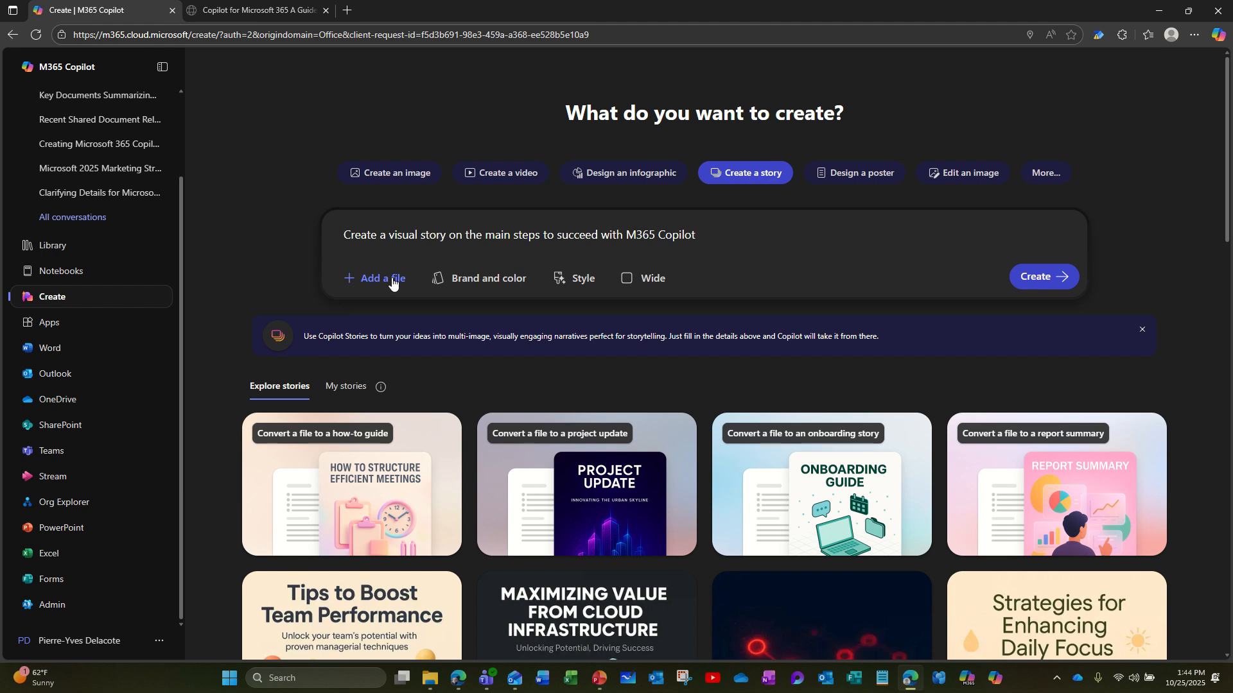
# Review the brand and color options, choose the Bonsai Bonnet style with the Wide (1536 x 1024) size, and generate the story
pyautogui.click(496, 283)
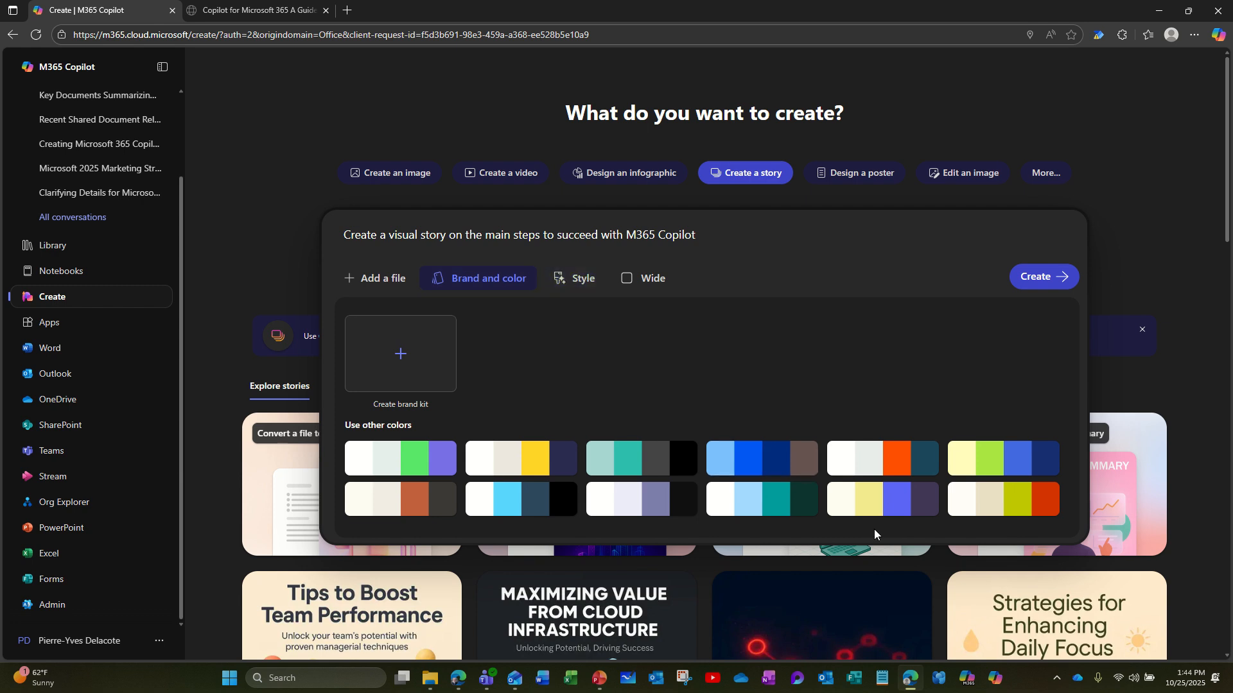
pyautogui.click(573, 279)
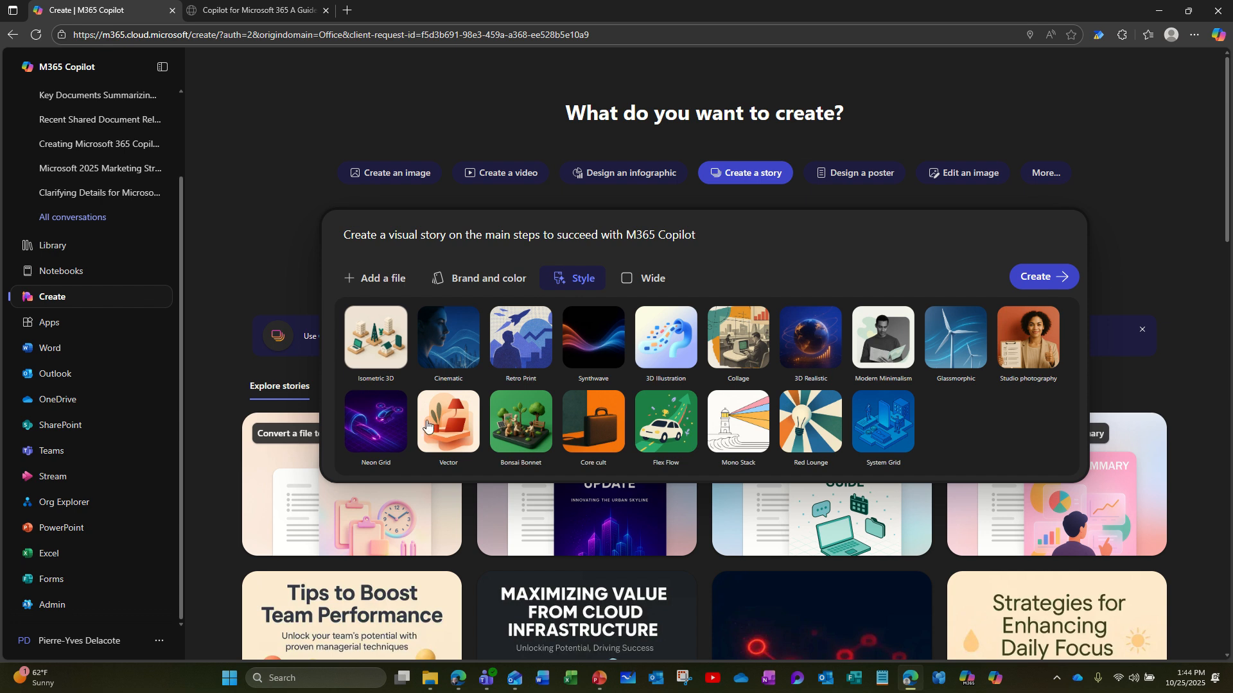
pyautogui.click(528, 418)
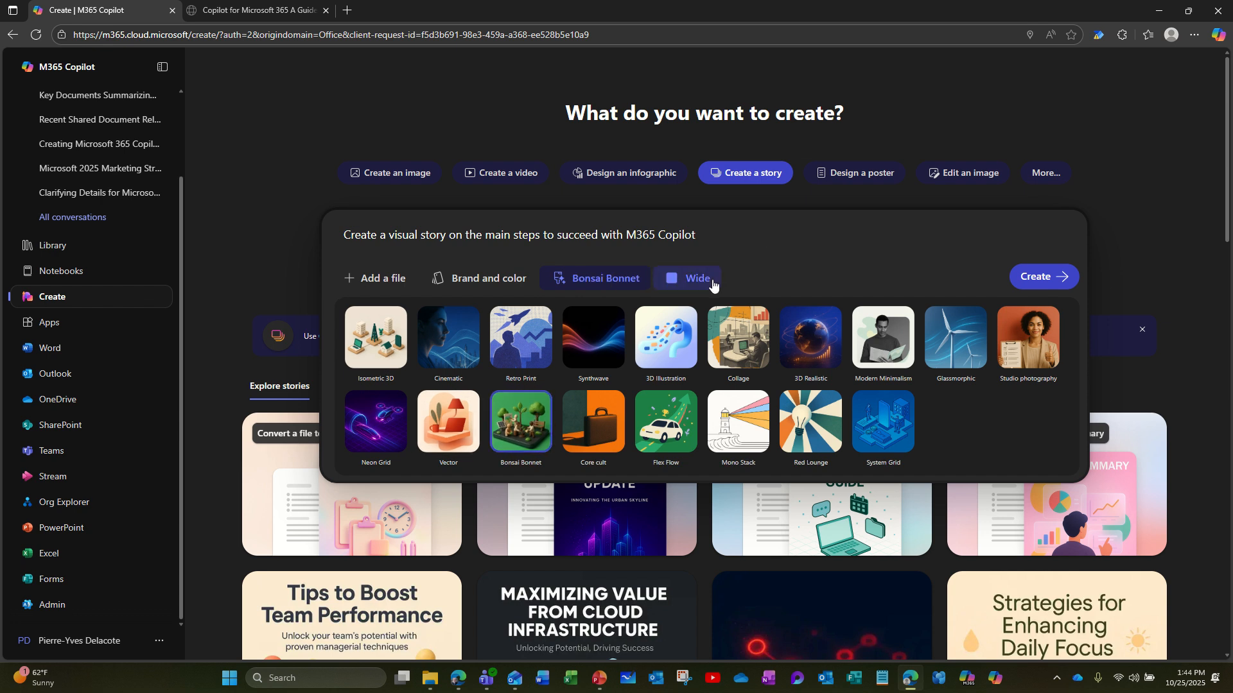
pyautogui.click(693, 278)
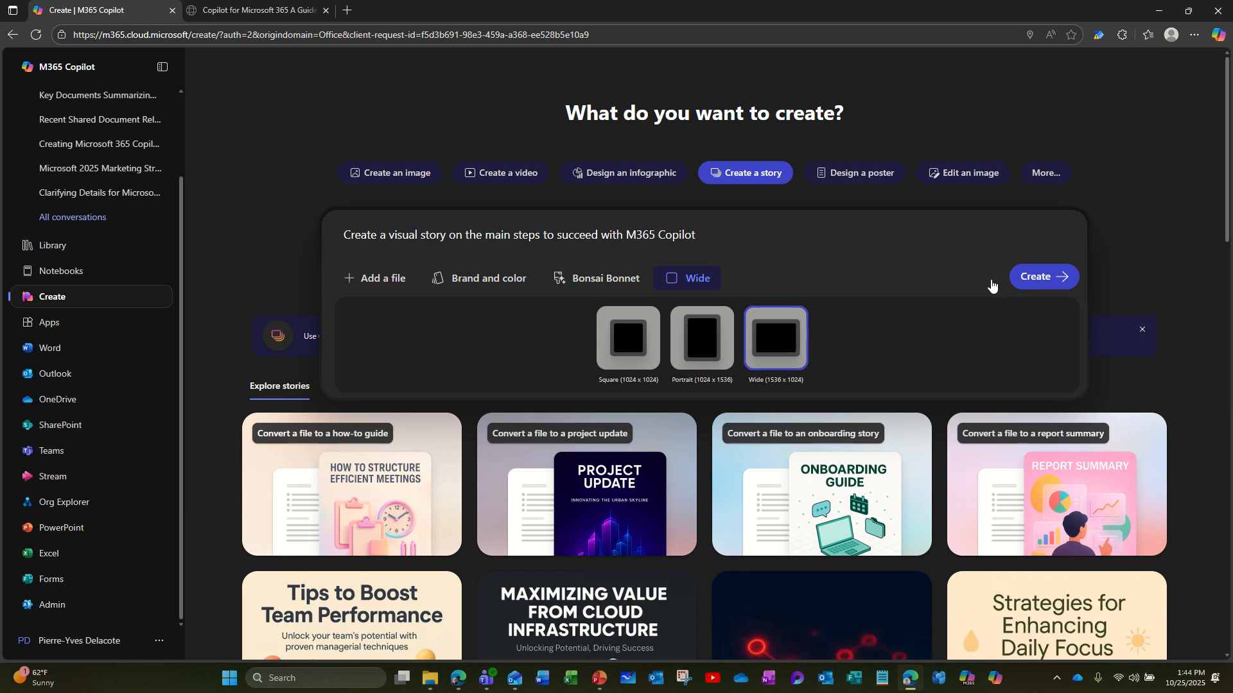
pyautogui.click(1038, 277)
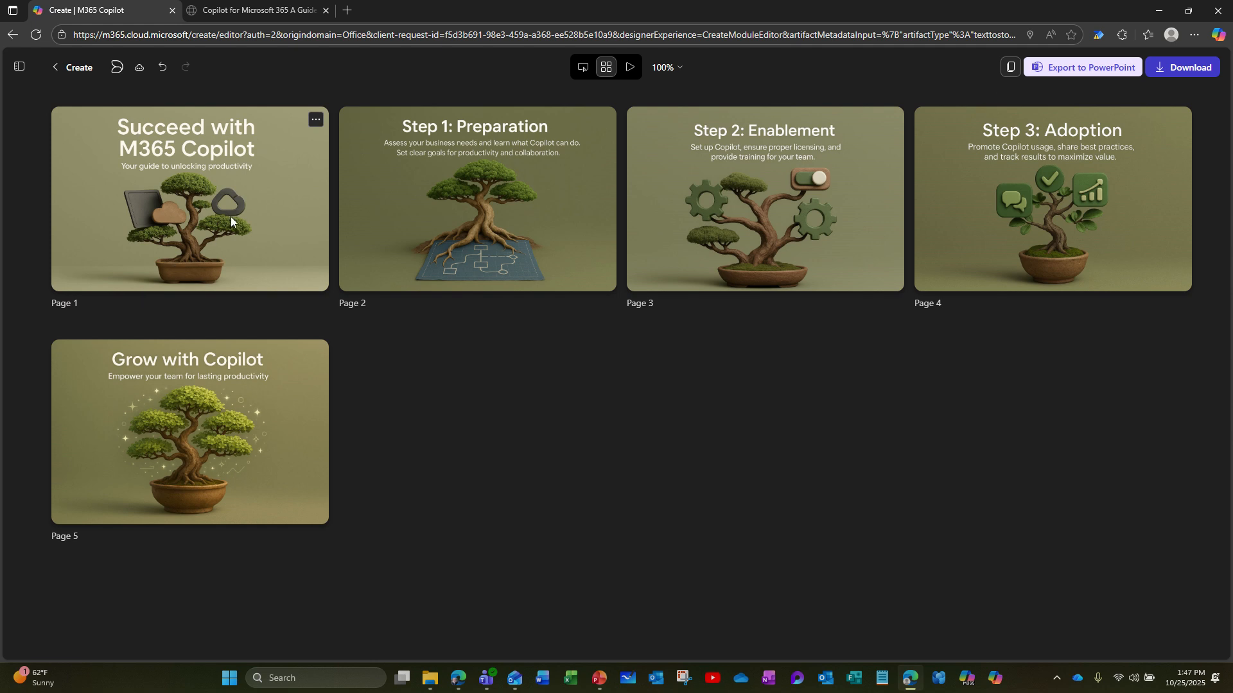
# Open the story's first page, "Succeed with M365 Copilot", for editing
pyautogui.click(315, 119)
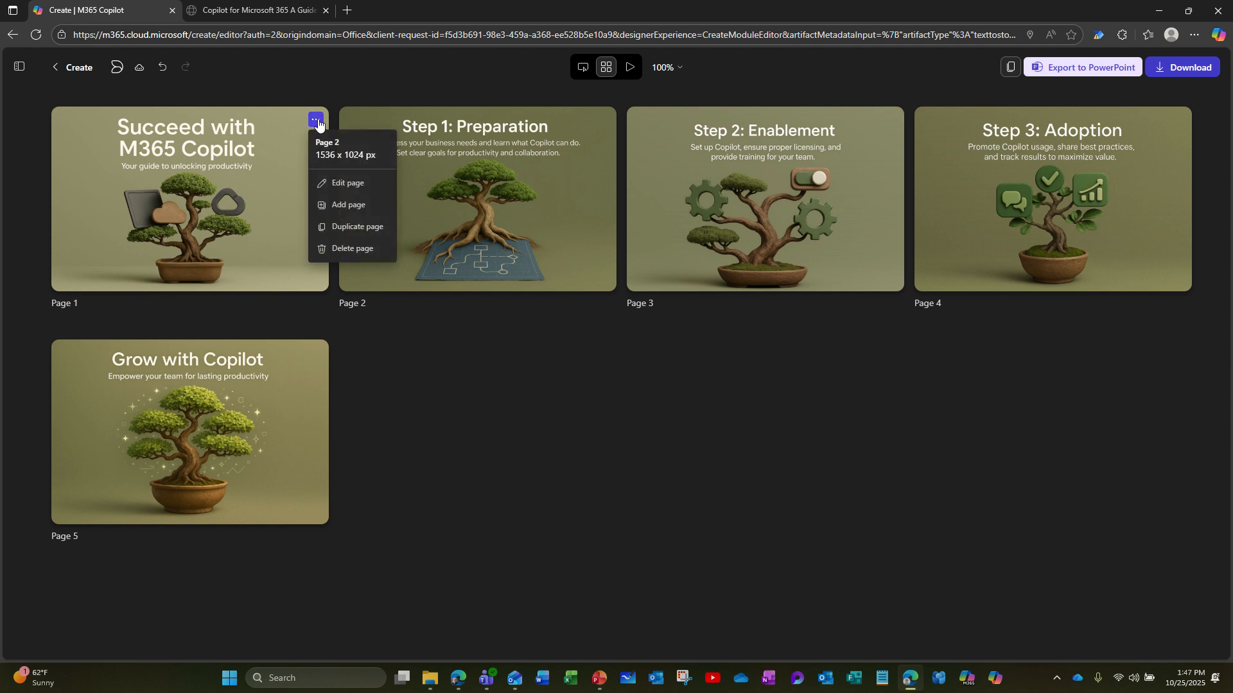
pyautogui.click(350, 184)
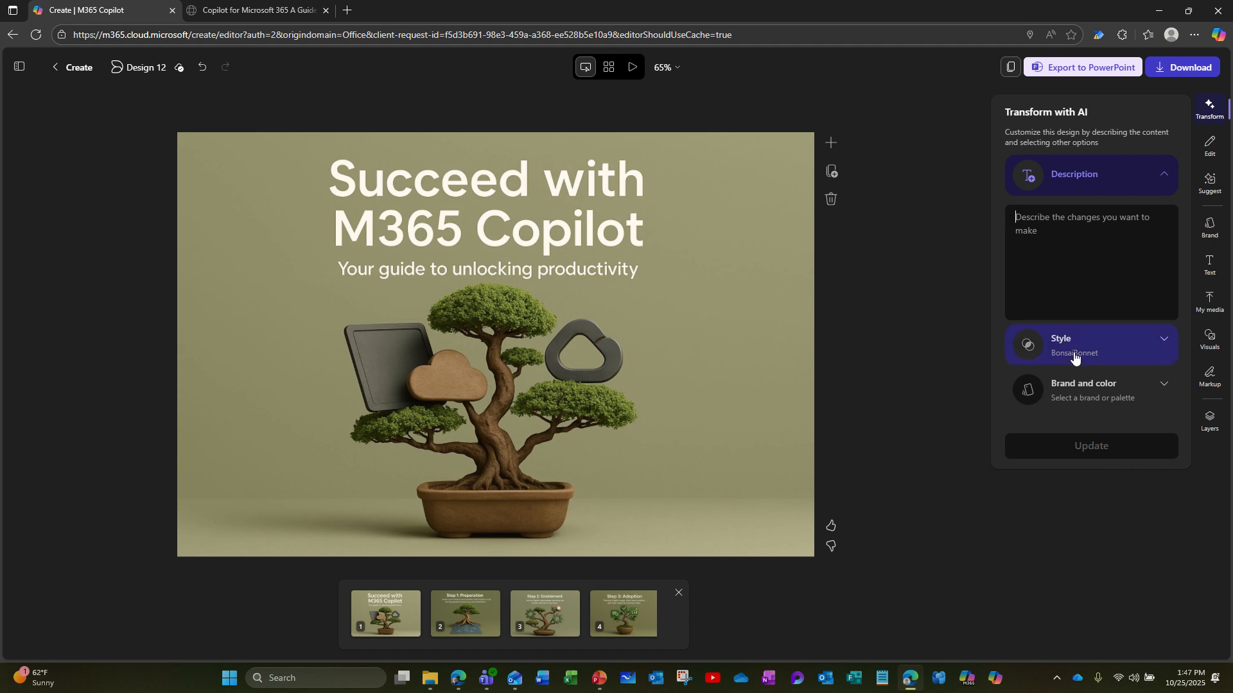
pyautogui.click(1097, 290)
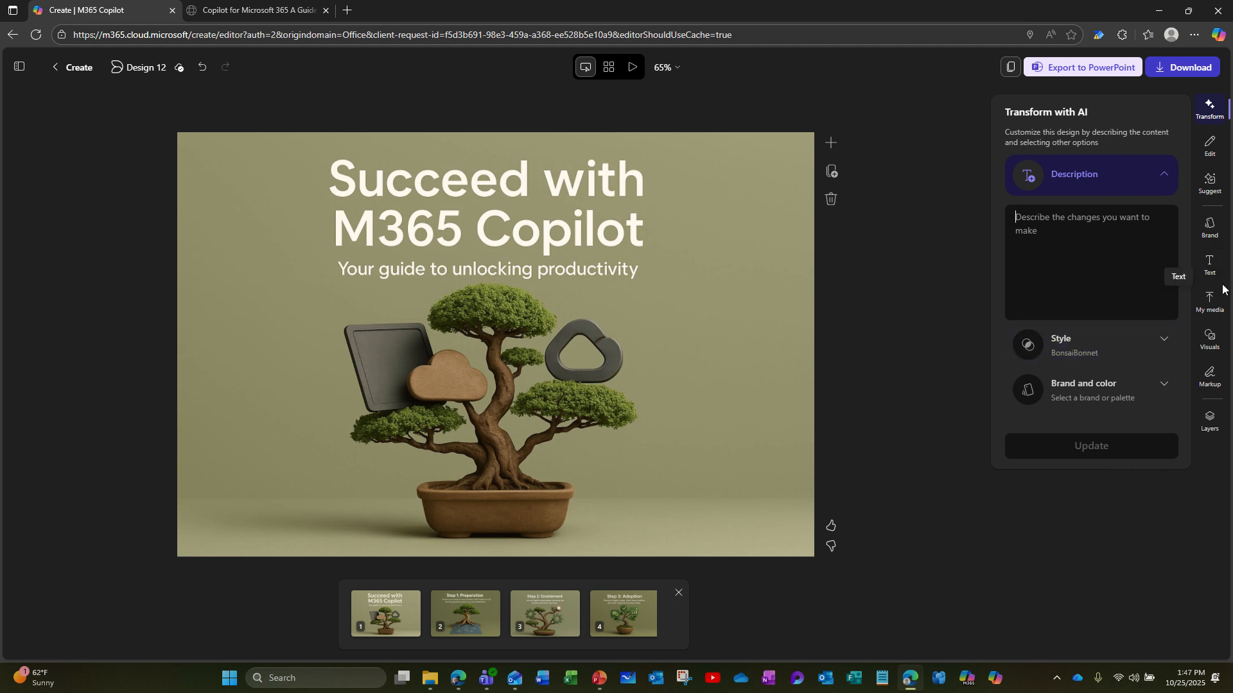
# Upload the image Copilot transparent.jpg from the device's Pictures folder to the design's media
pyautogui.click(1215, 305)
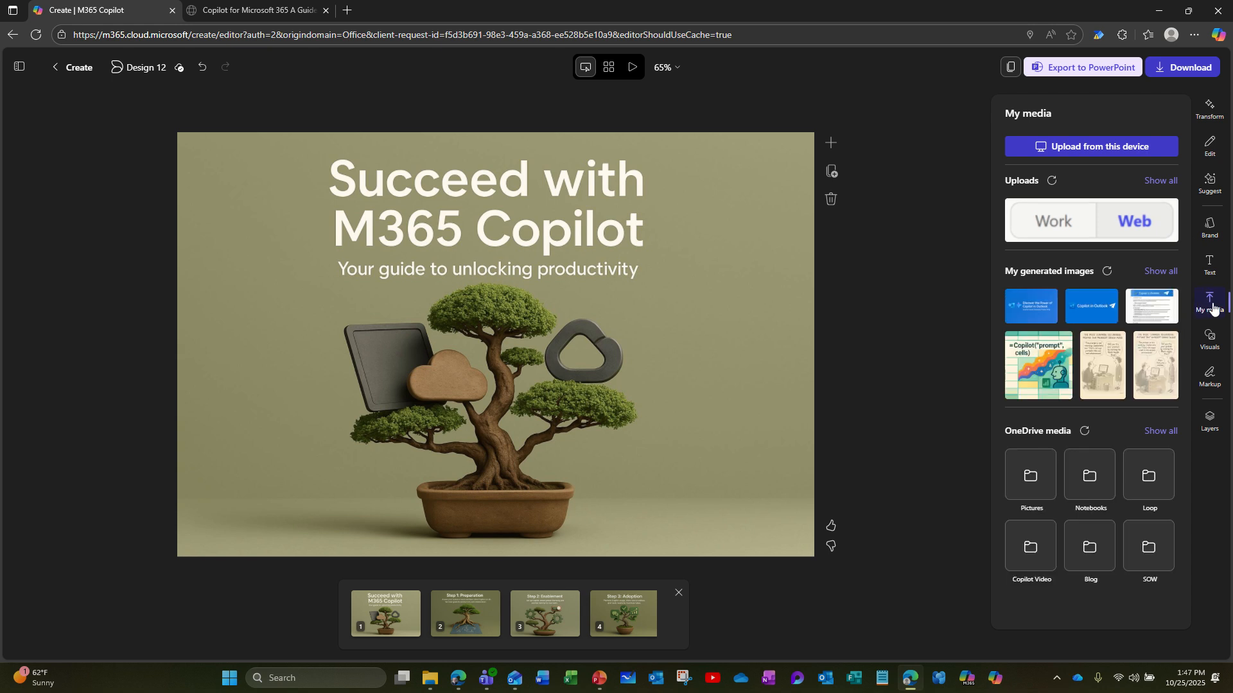
pyautogui.click(1109, 149)
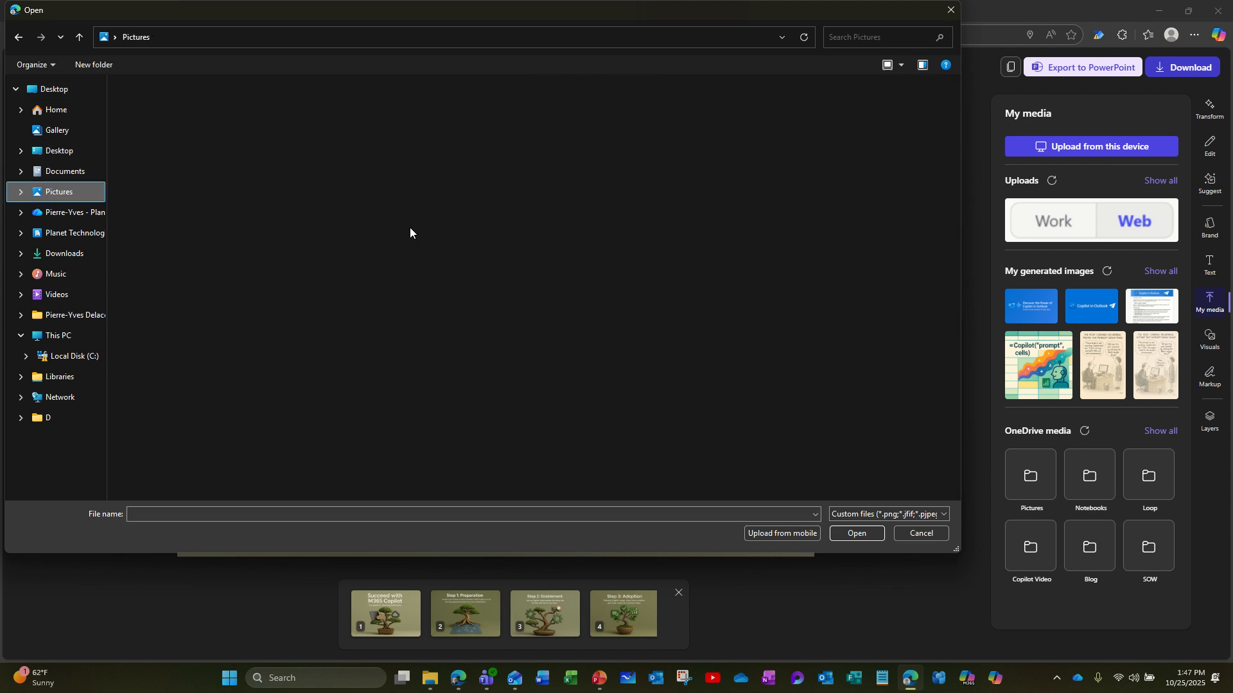
pyautogui.click(434, 345)
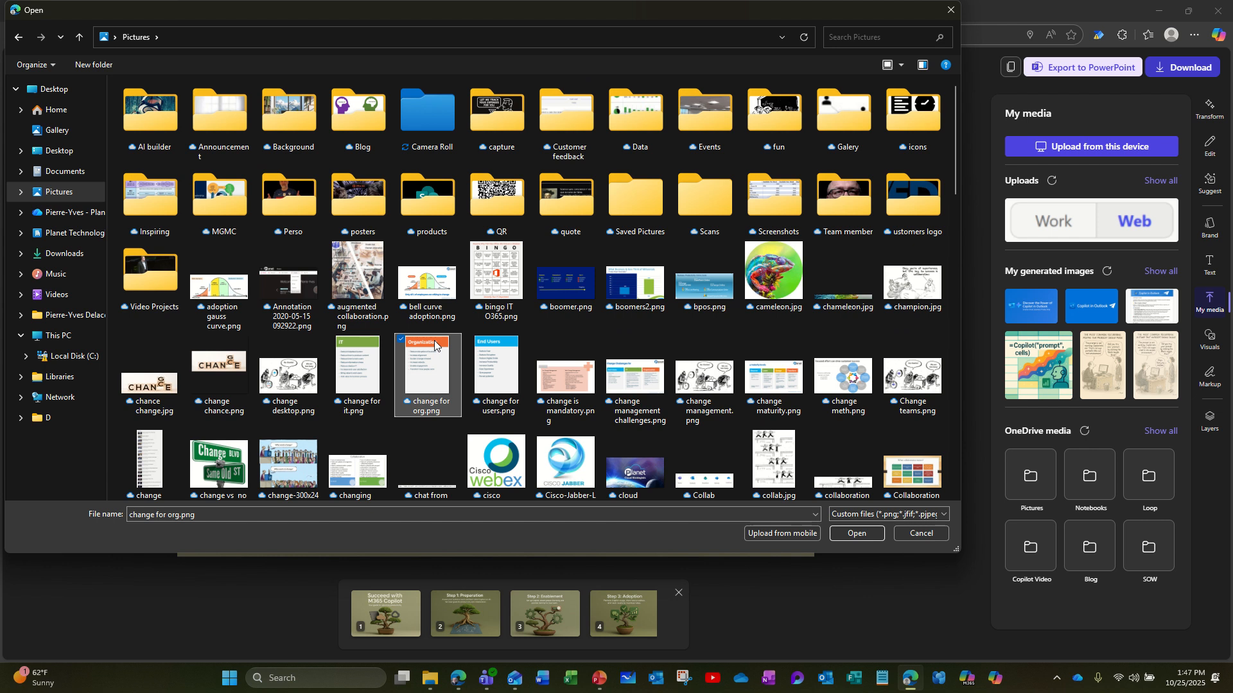
pyautogui.press('Right')
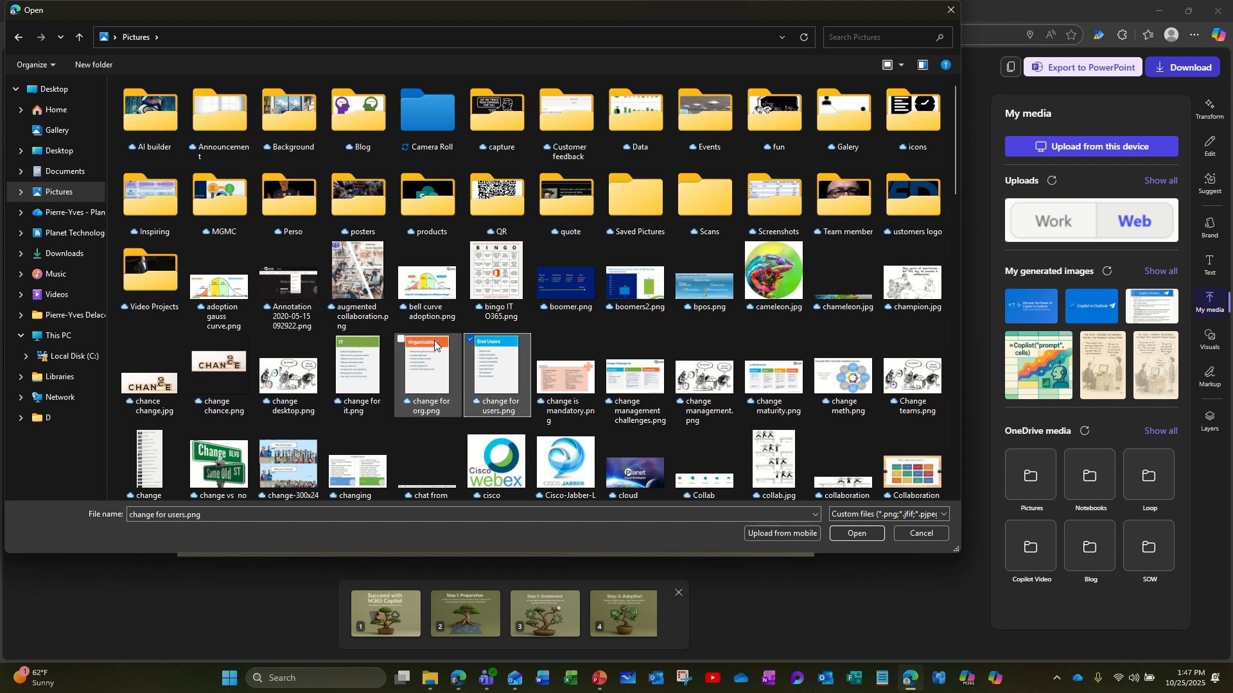
pyautogui.press('Right')
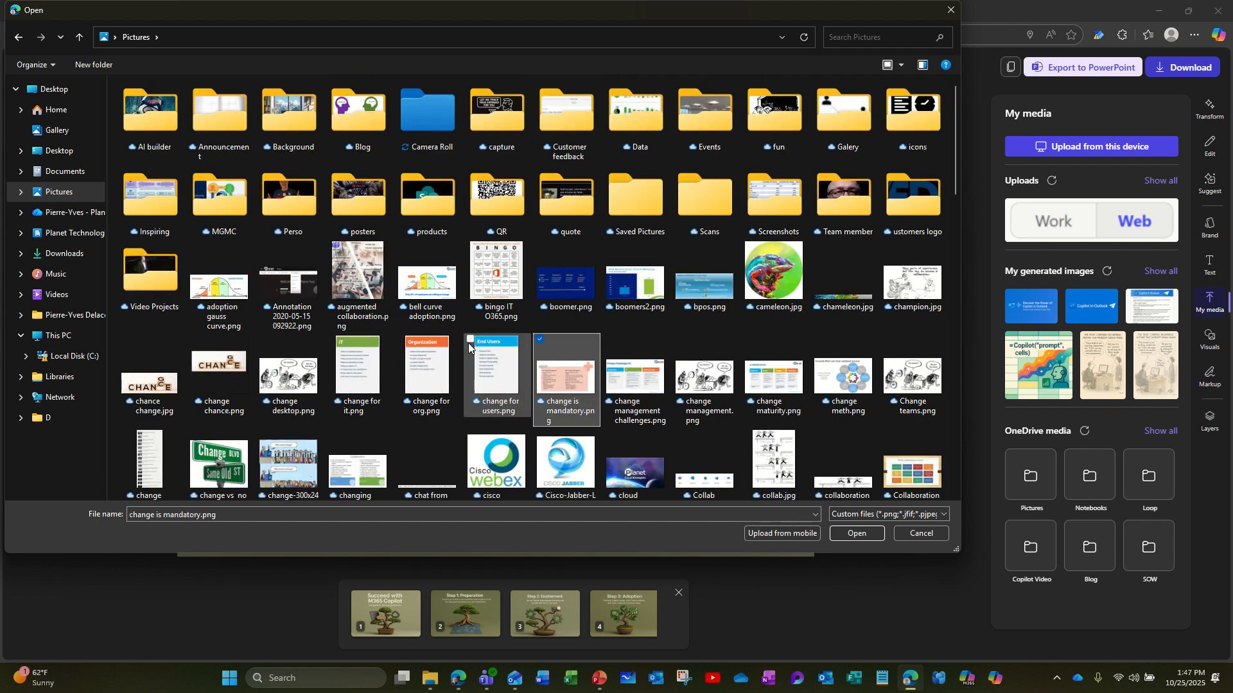
pyautogui.press('Right')
pyautogui.write('cop')
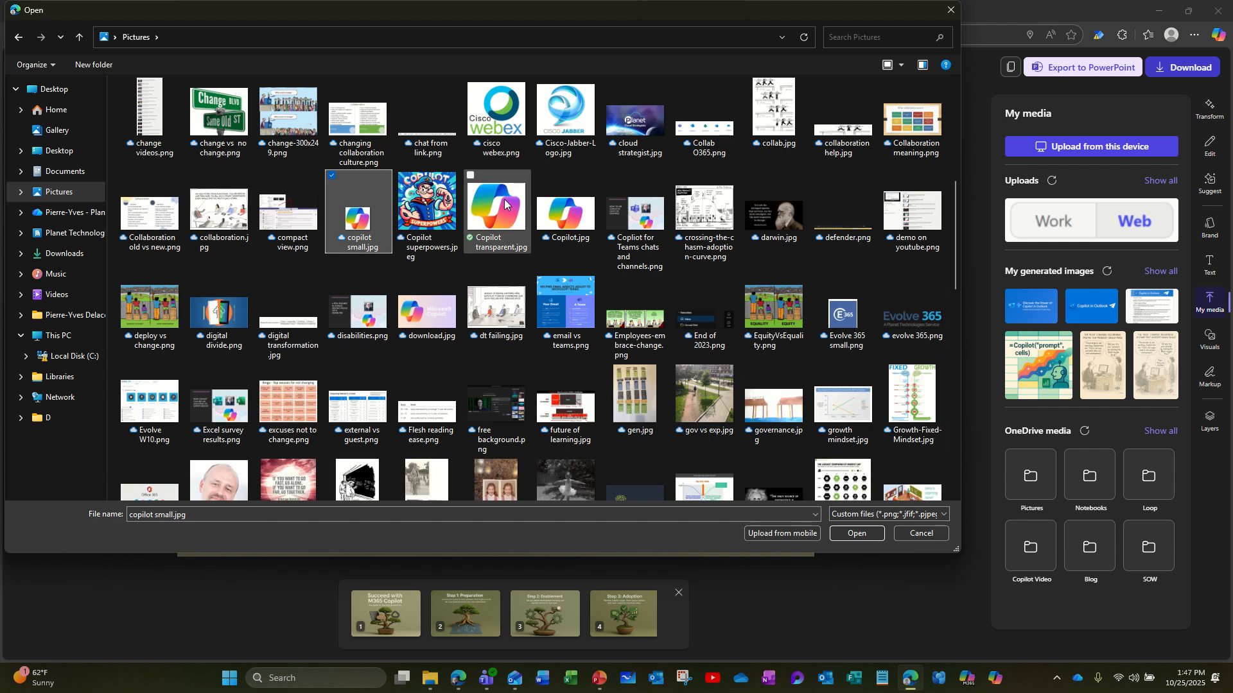
pyautogui.doubleClick(504, 199)
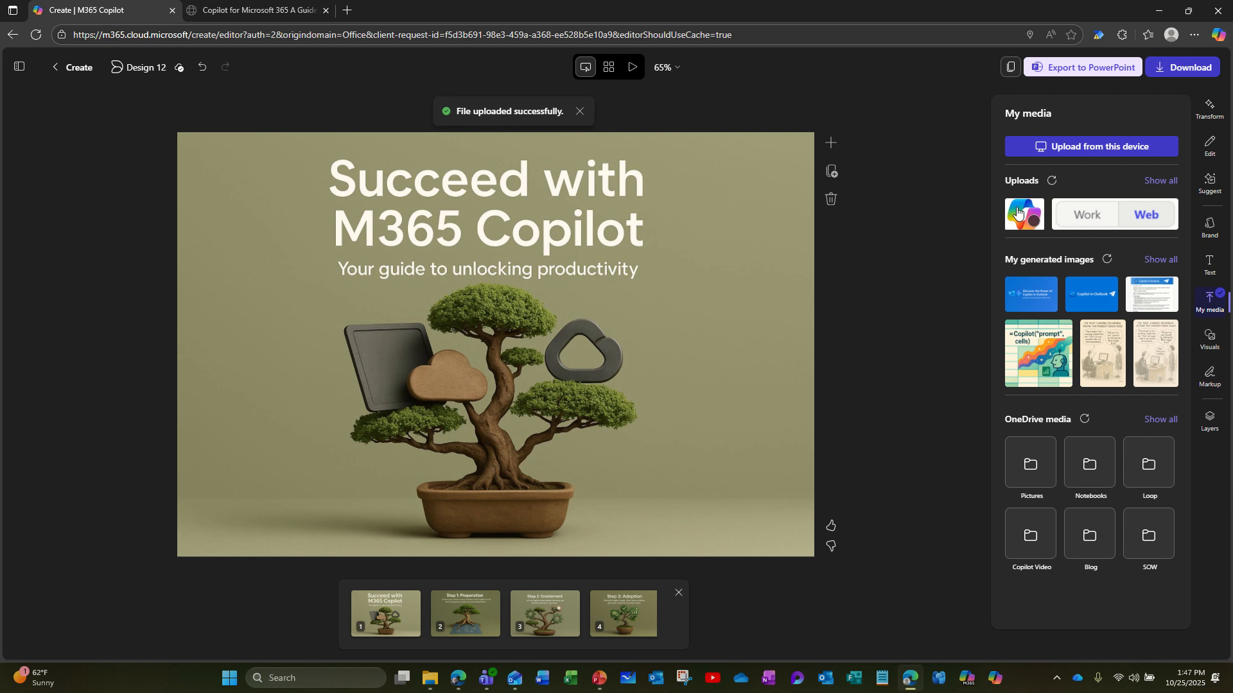
# Place the uploaded Copilot logo on the first page and shrink it into the page's upper-left corner
pyautogui.moveTo(692, 232); pyautogui.dragTo(673, 424)
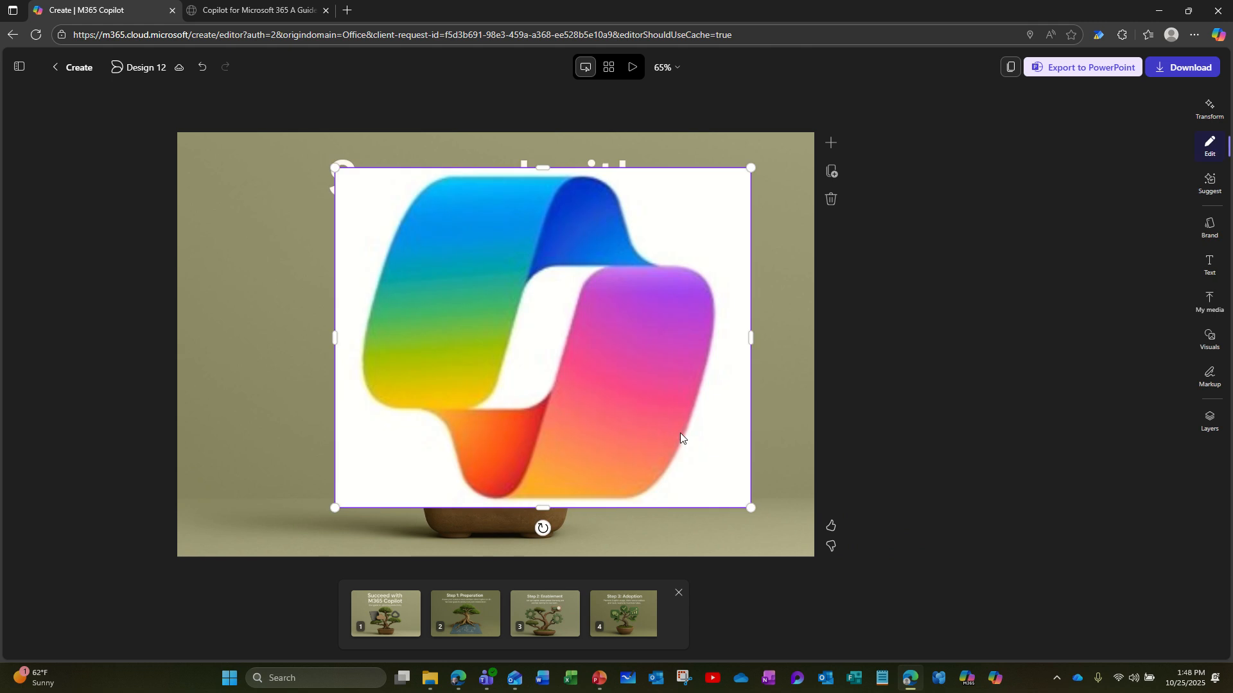
pyautogui.moveTo(750, 507); pyautogui.dragTo(202, 156)
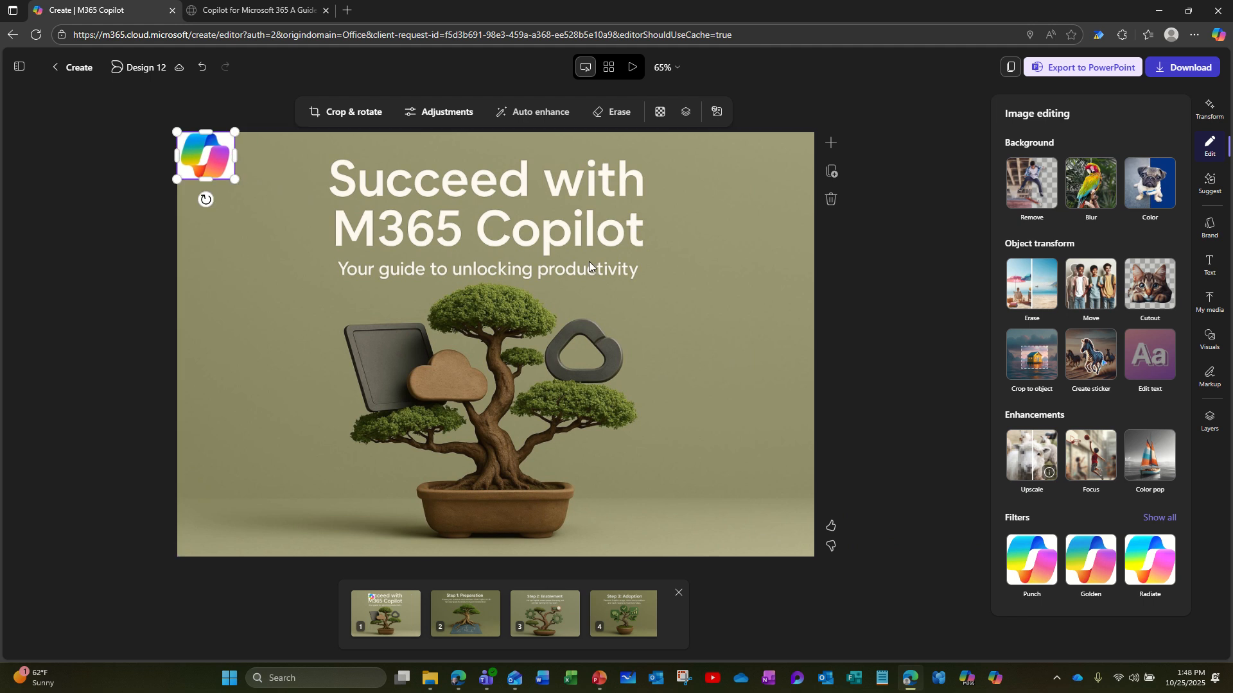
# Erase the dark ring-shaped object beside the bonsai tree from the first page's image
pyautogui.click(614, 348)
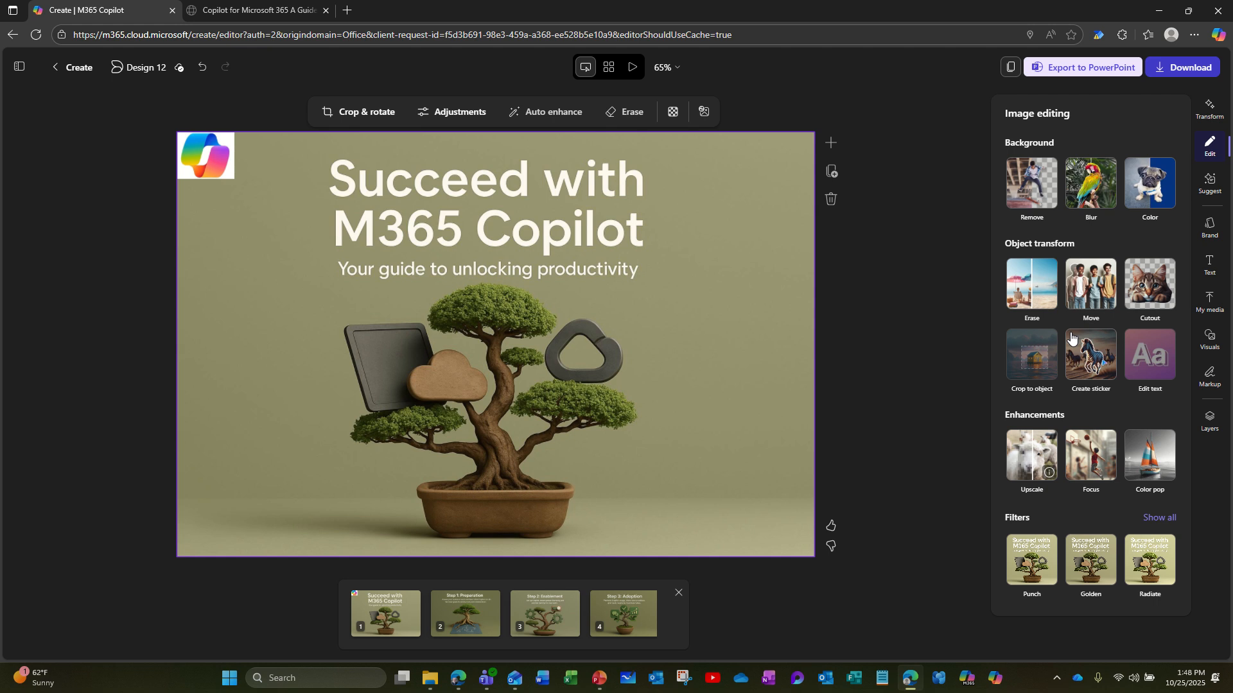
pyautogui.click(1041, 302)
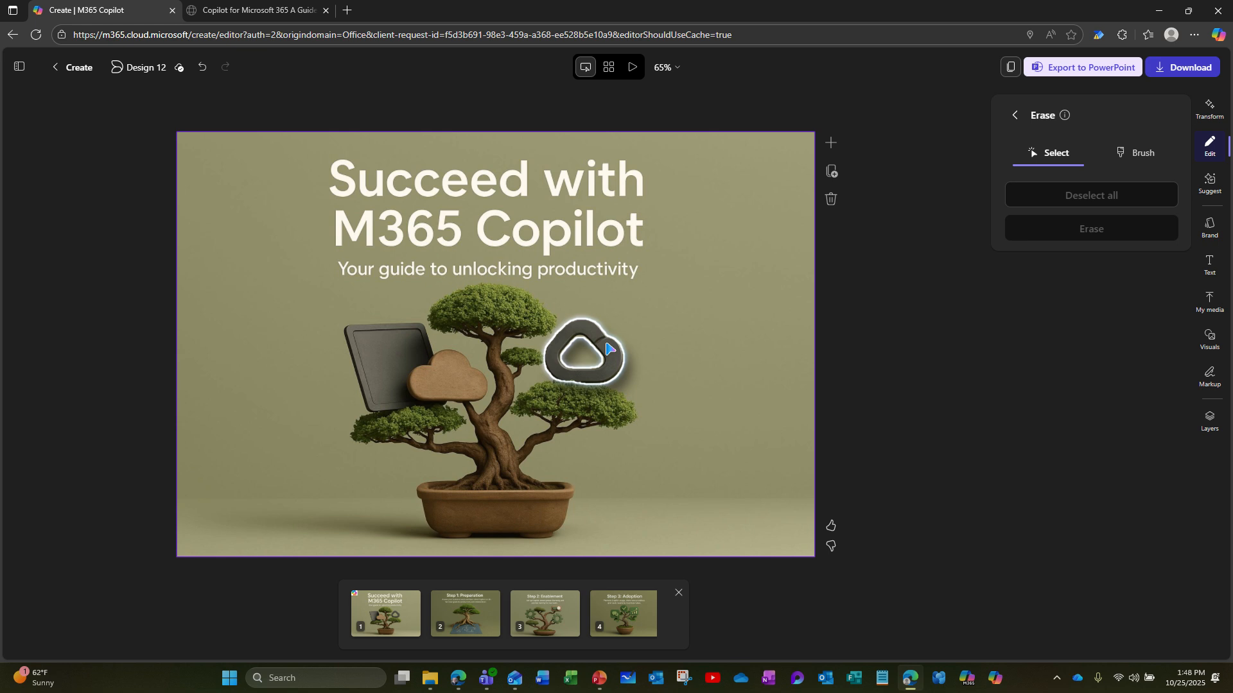
pyautogui.click(608, 349)
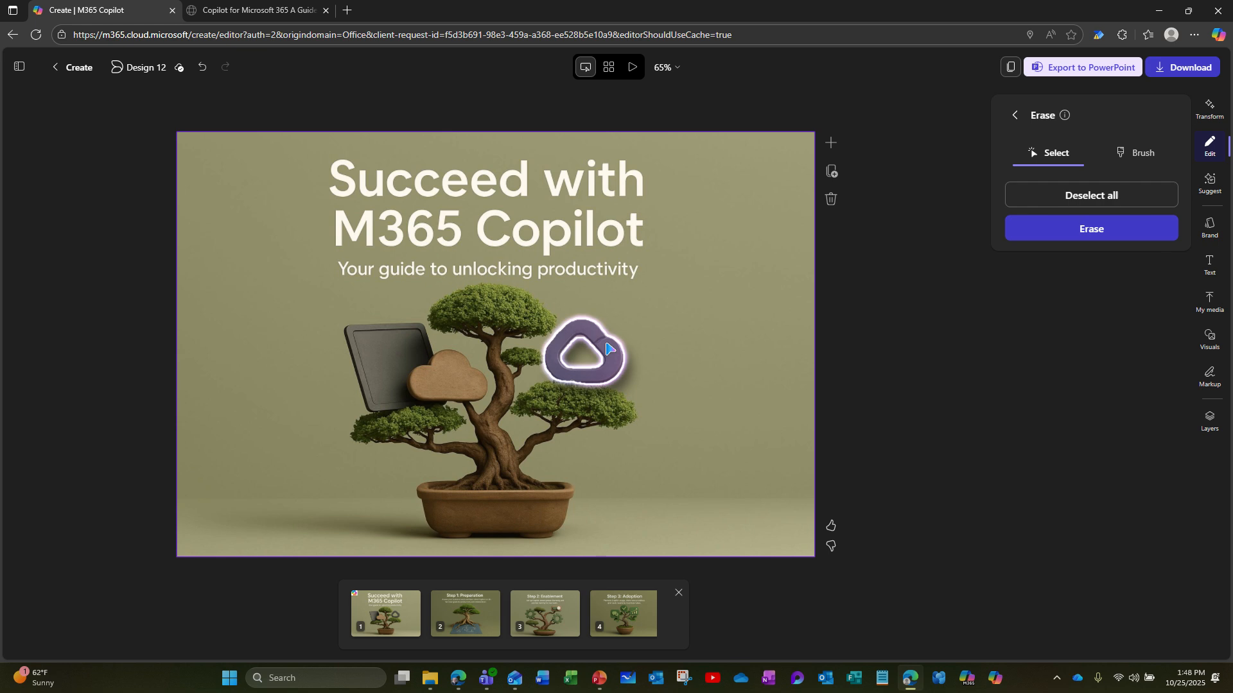
pyautogui.click(1096, 229)
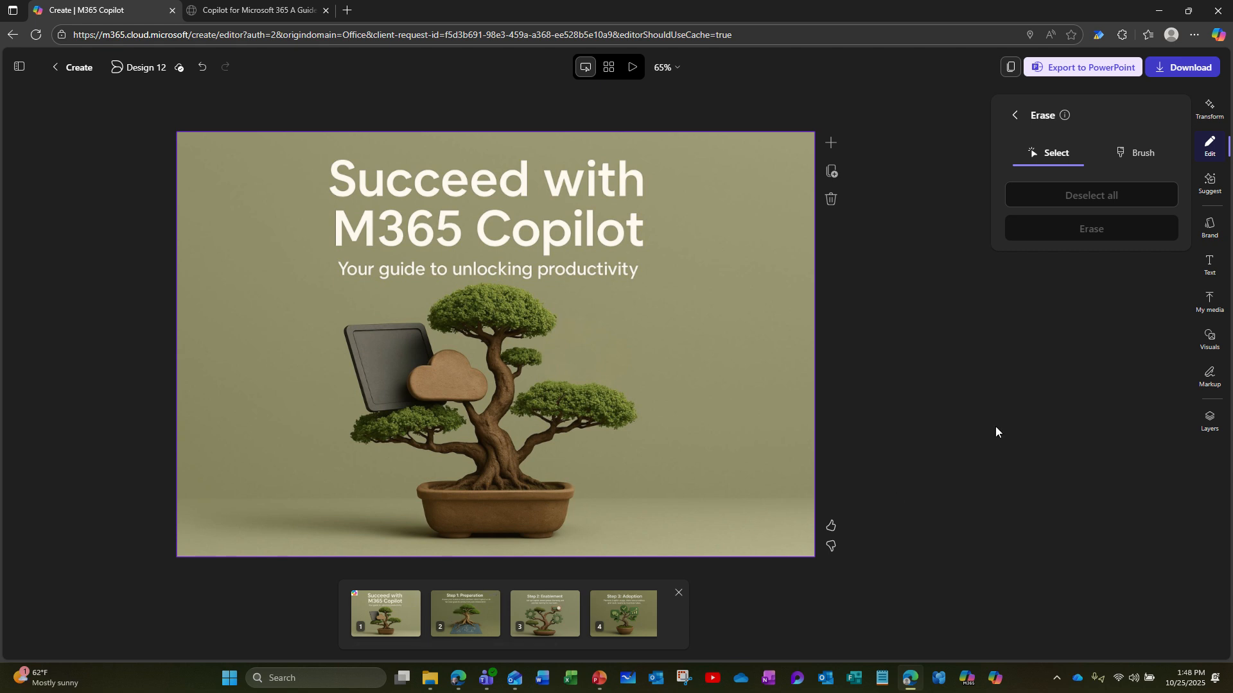
# Check the story's second and first pages, view all pages in a grid, and review the actions available for the first page
pyautogui.click(463, 615)
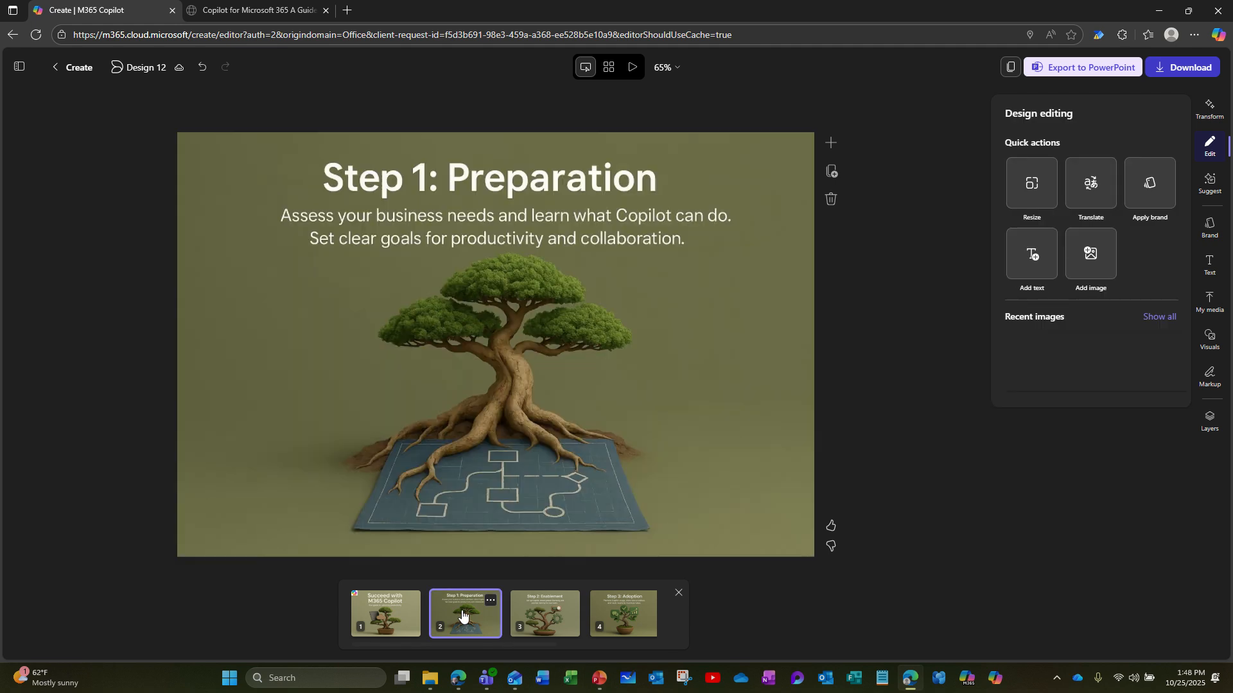
pyautogui.click(399, 618)
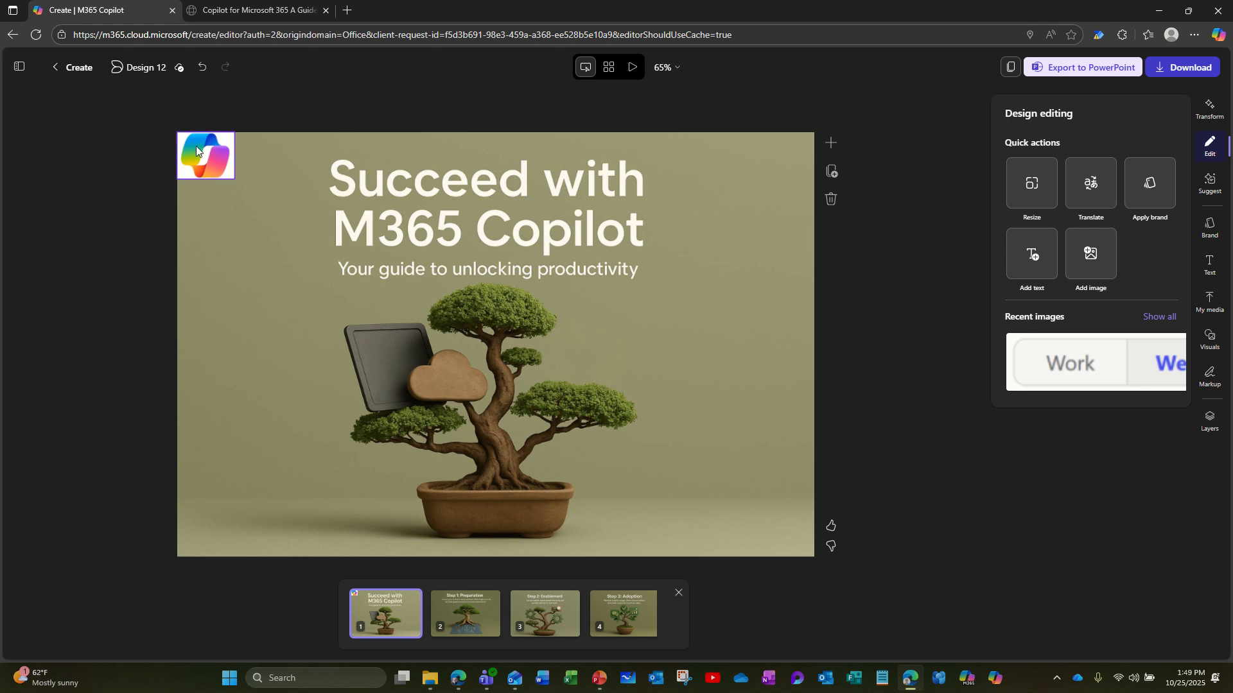
pyautogui.click(610, 72)
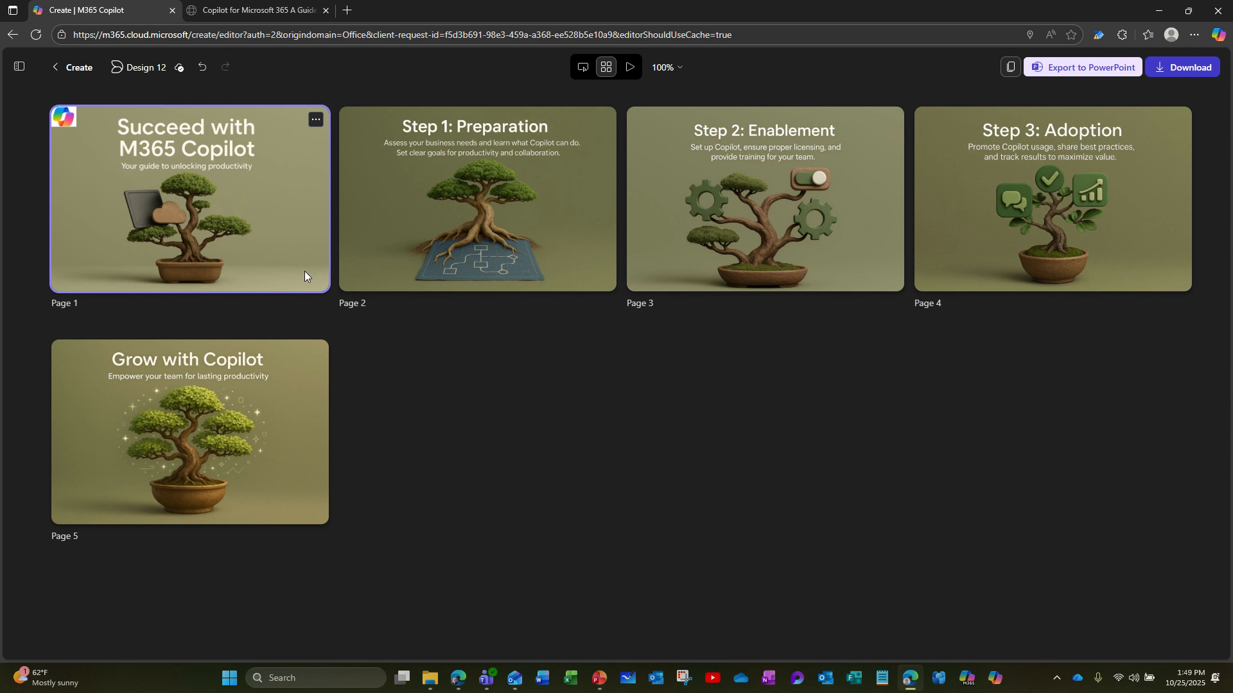
pyautogui.click(314, 121)
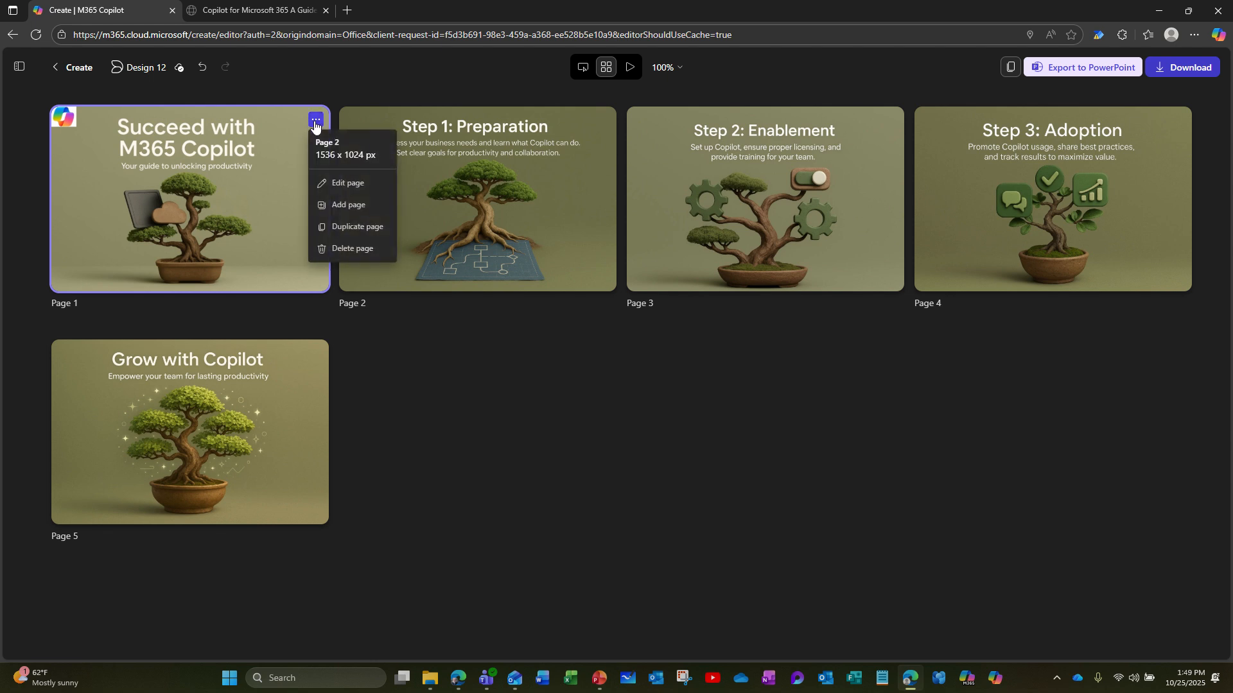
pyautogui.click(348, 276)
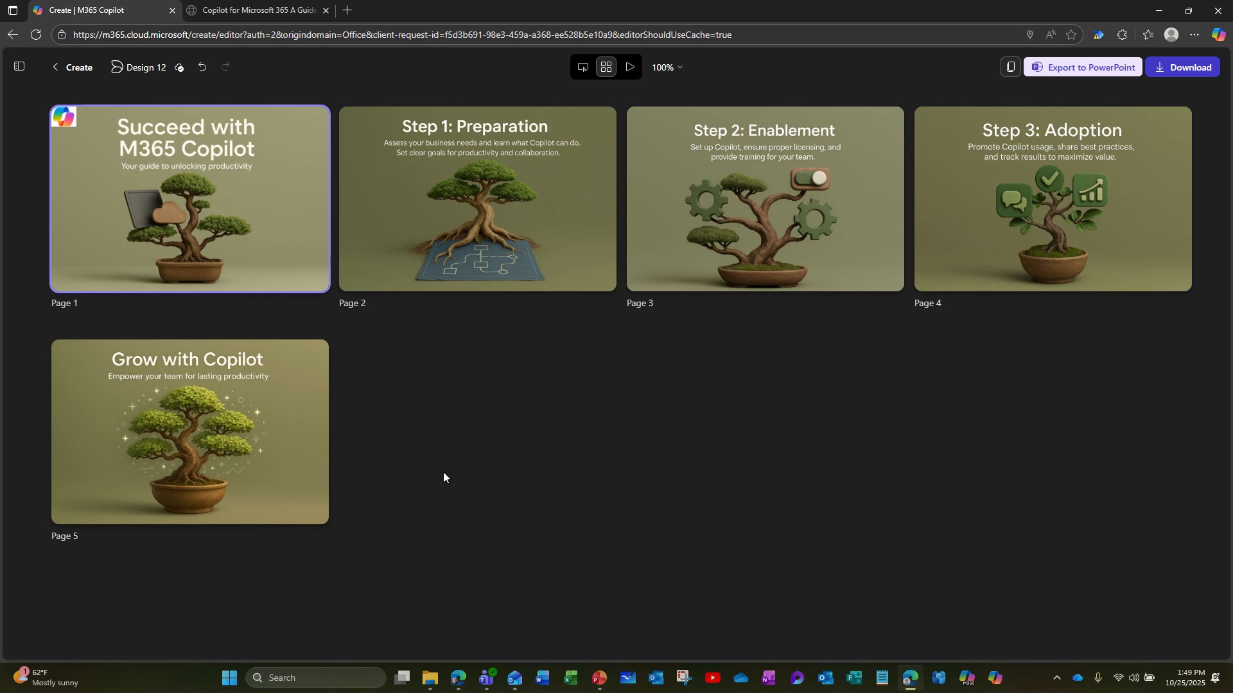
# Leave the story editor, show the navigation again and open the Library's images
pyautogui.click(78, 71)
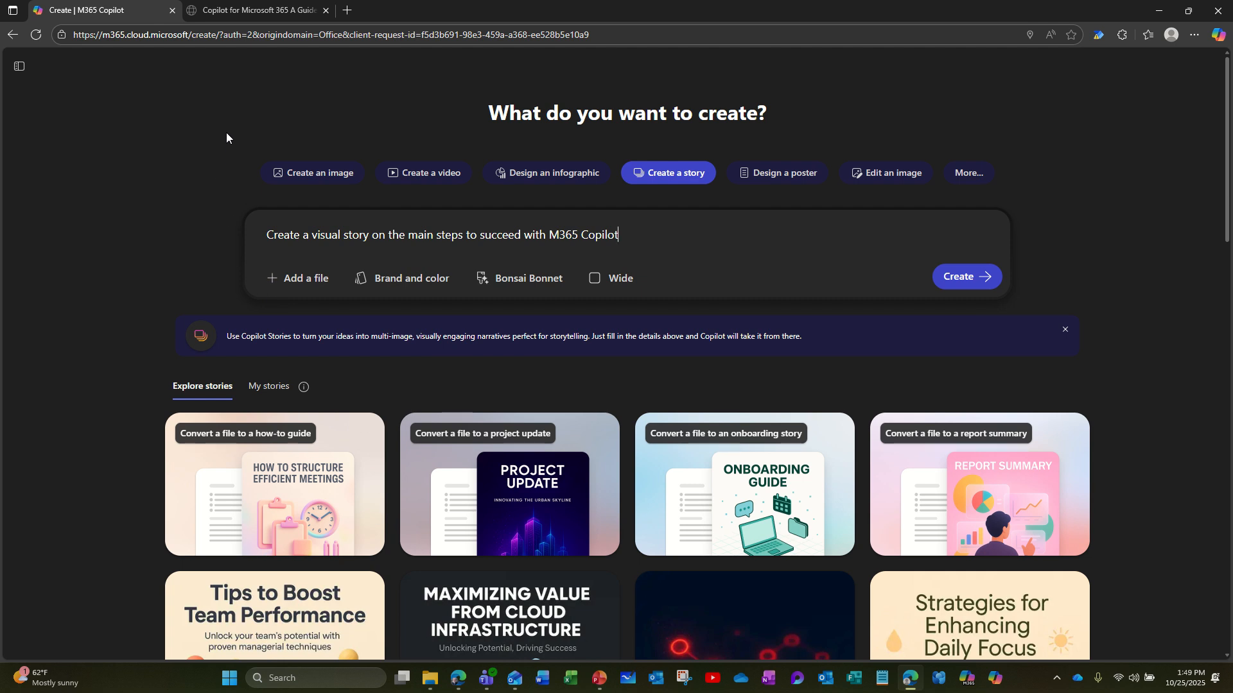
pyautogui.click(19, 66)
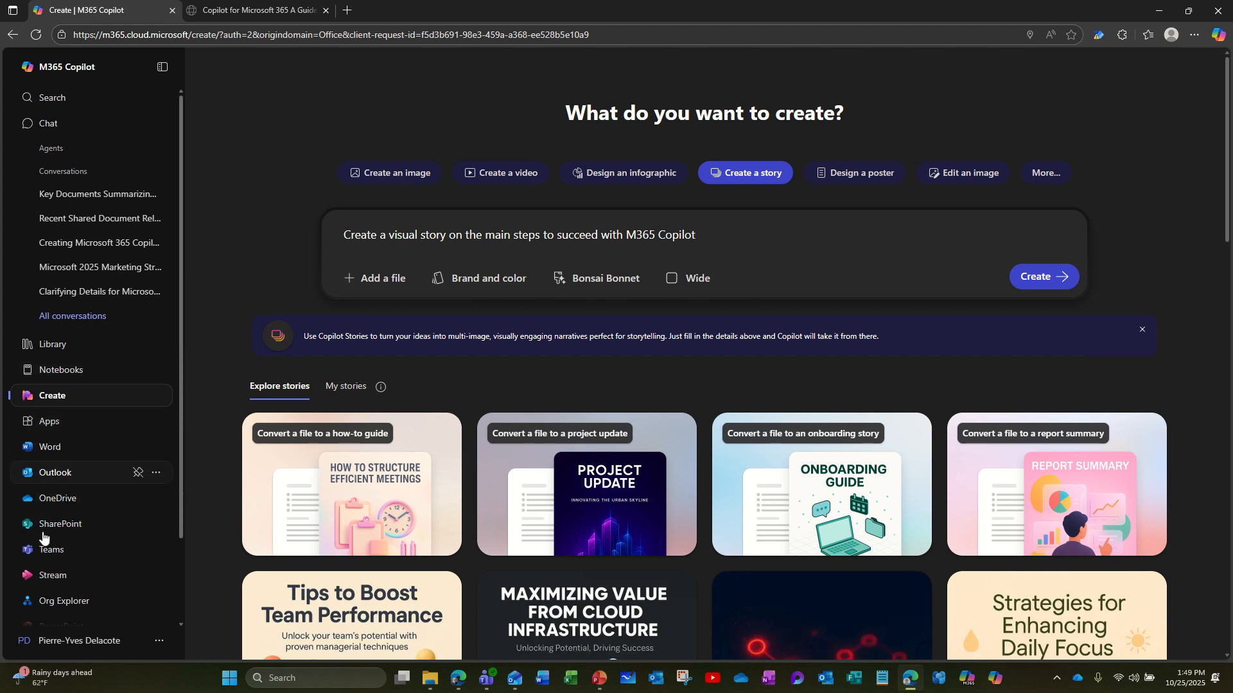
pyautogui.click(48, 344)
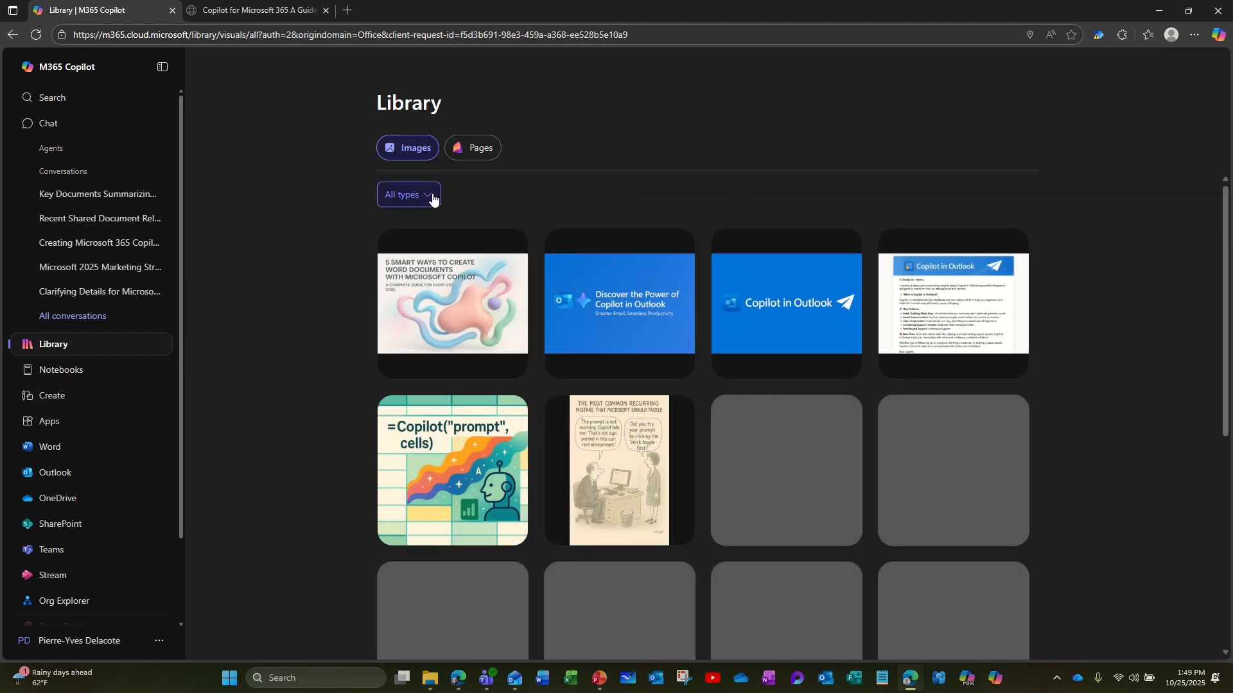
# Filter the Library's images to Stories and try to open the pages of the story with the Copilot logo
pyautogui.click(432, 197)
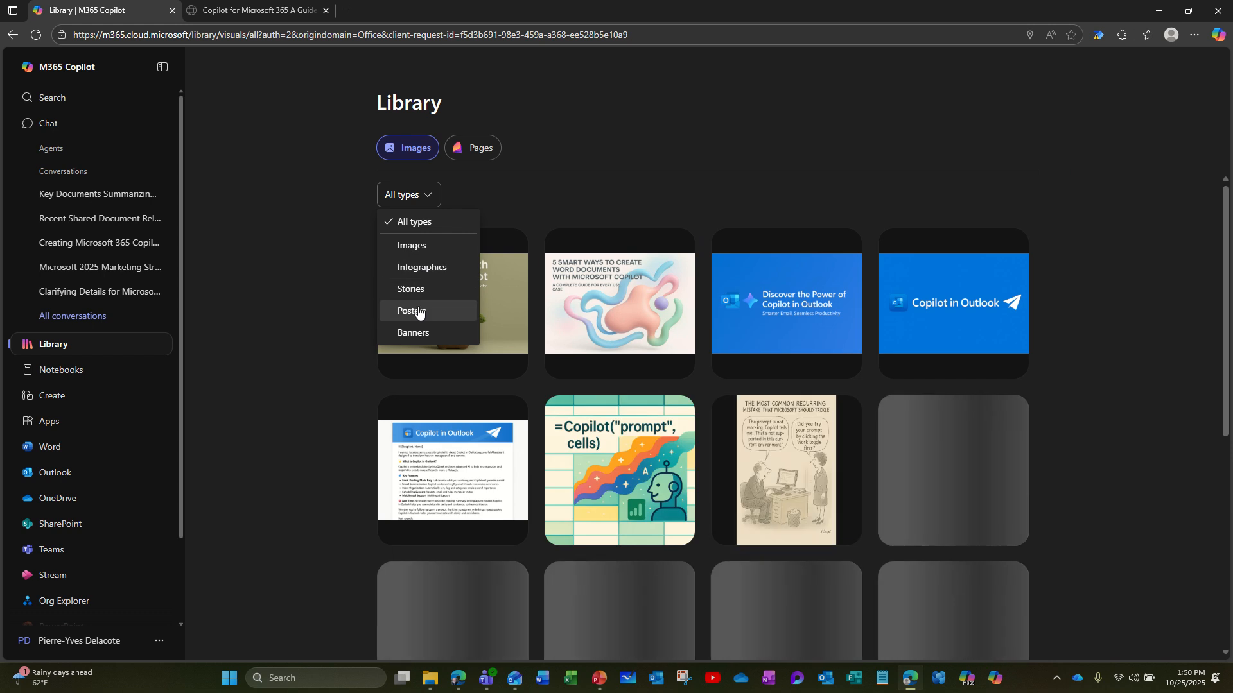
pyautogui.click(416, 290)
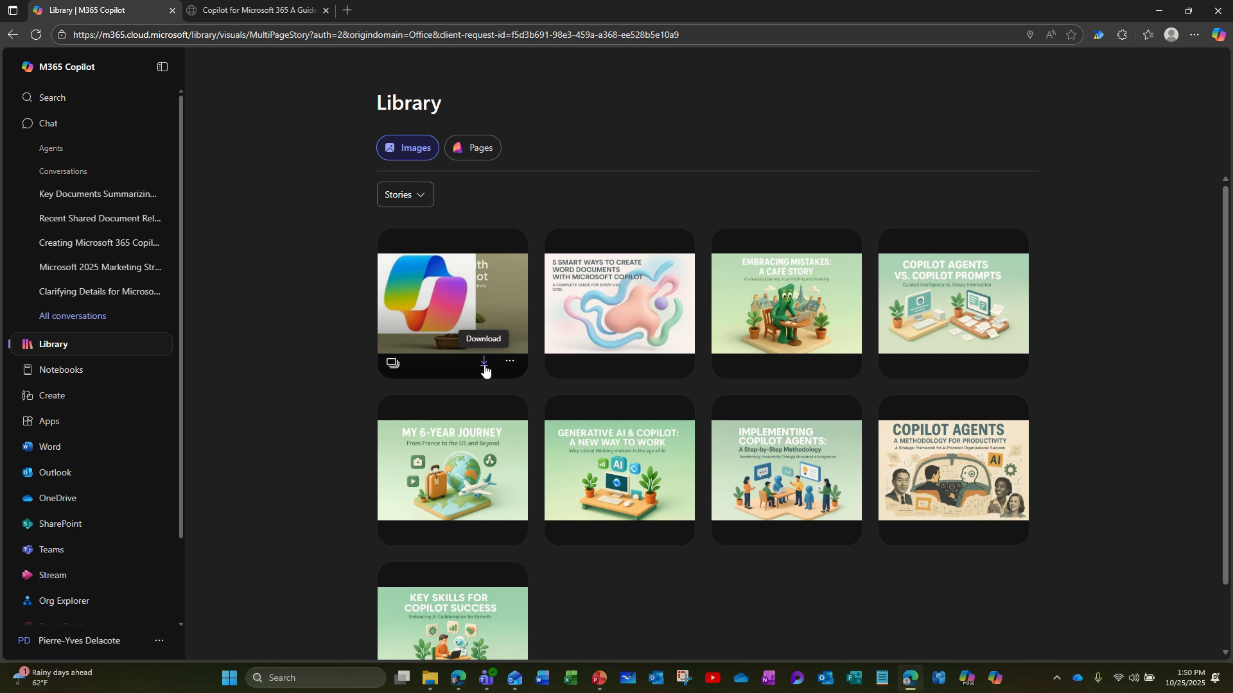
pyautogui.click(393, 363)
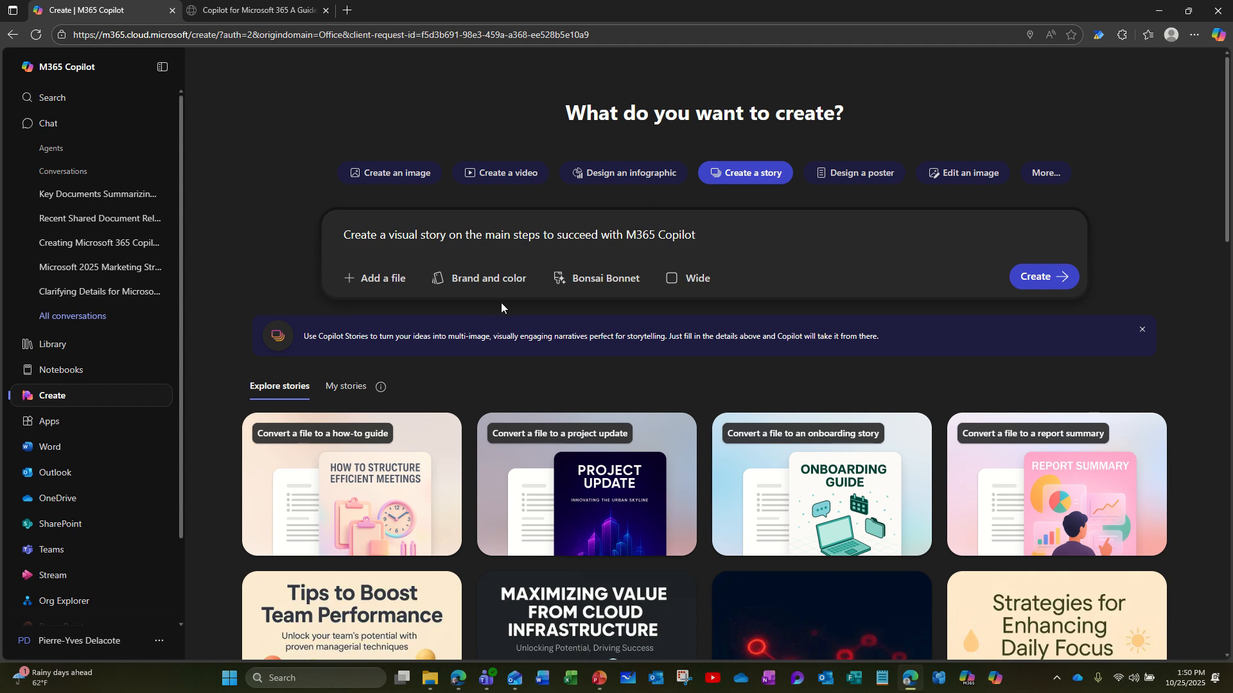
# Return to the Library's images and try to open the Copilot logo story for editing
pyautogui.scroll(-2, 501, 303)
pyautogui.scroll(2, 501, 302)
pyautogui.scroll(-1, 93, 460)
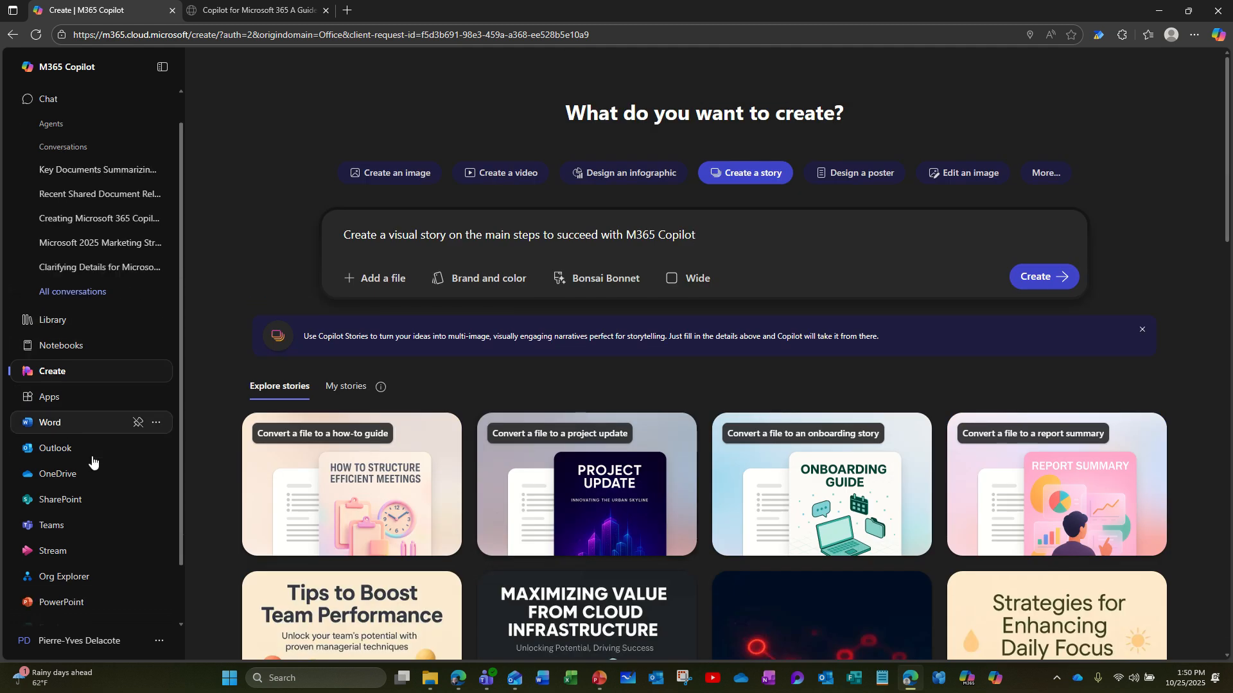
pyautogui.scroll(-3, 92, 460)
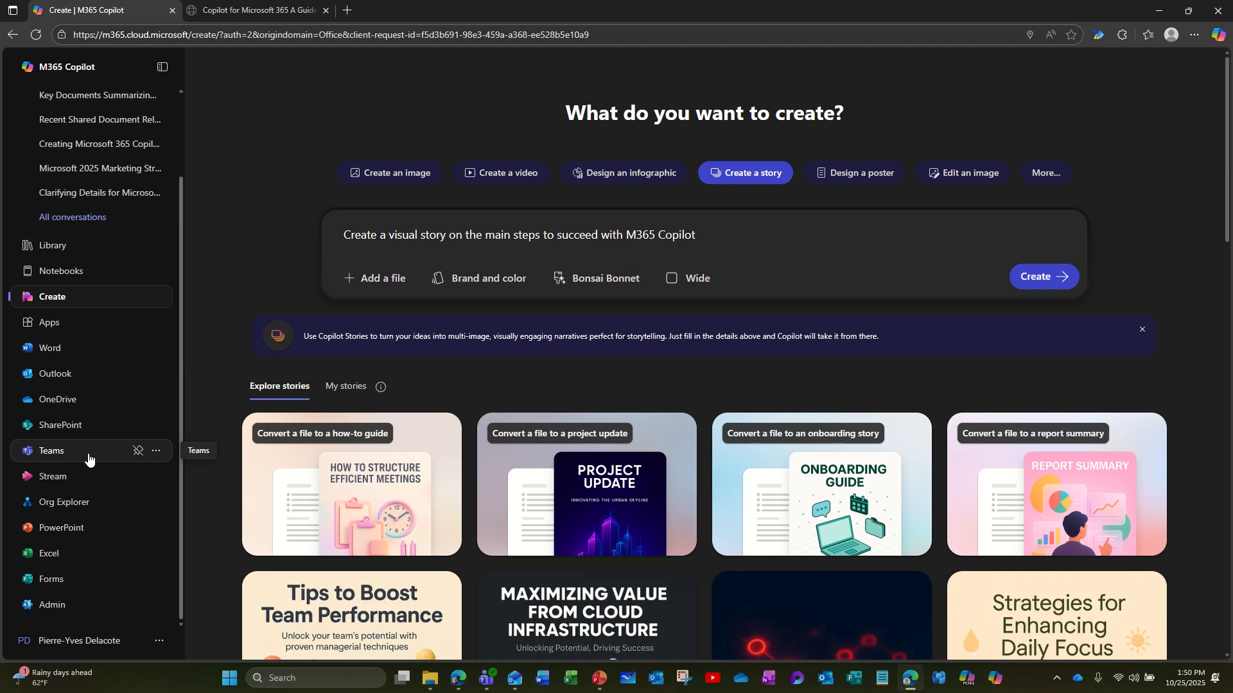
pyautogui.scroll(1, 87, 458)
pyautogui.click(53, 310)
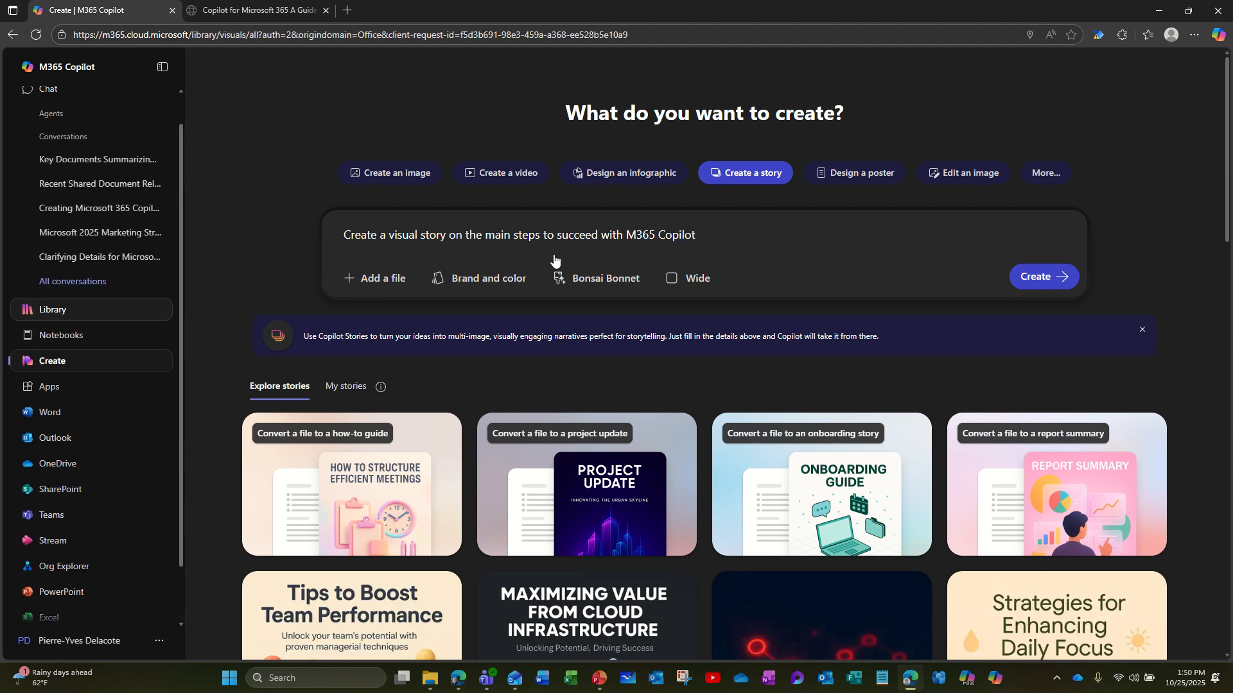
pyautogui.moveTo(510, 364)
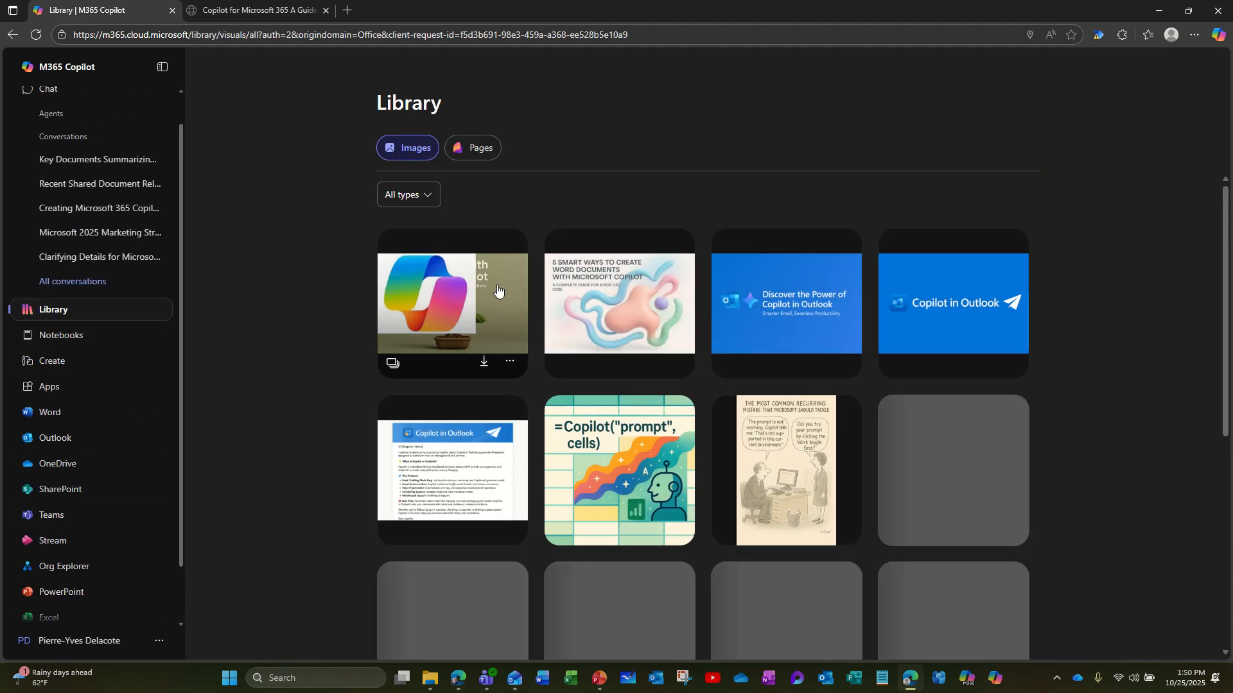
pyautogui.click(510, 363)
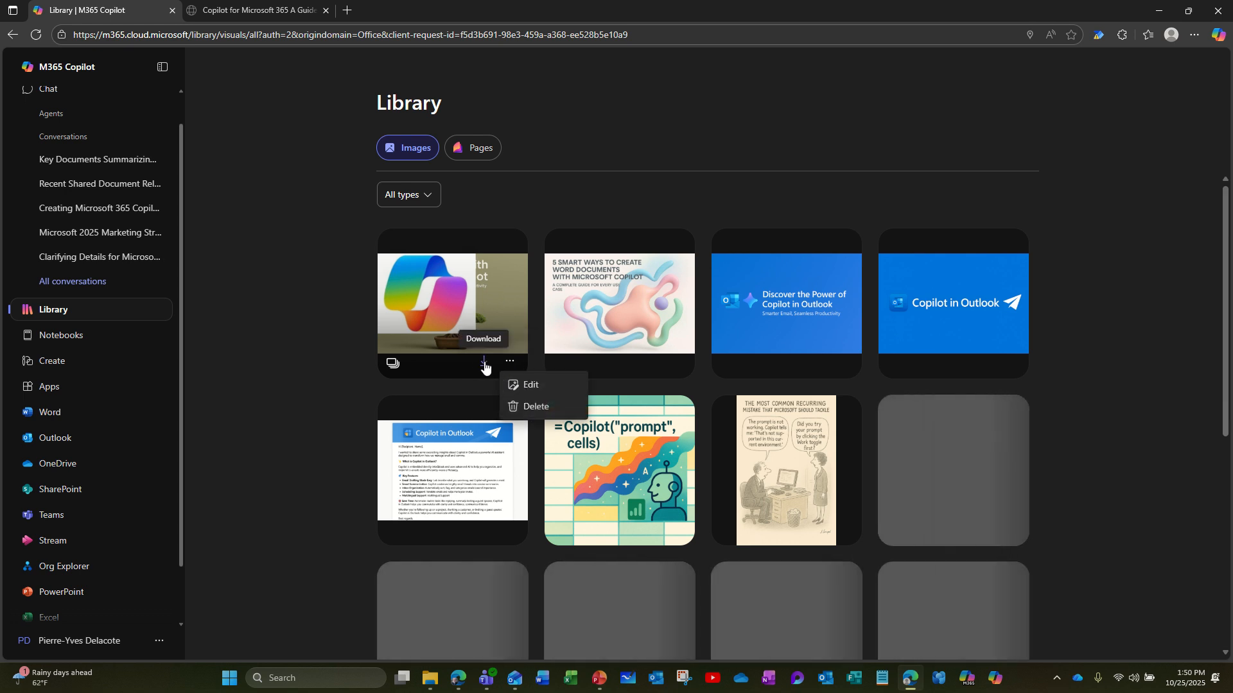
pyautogui.click(528, 387)
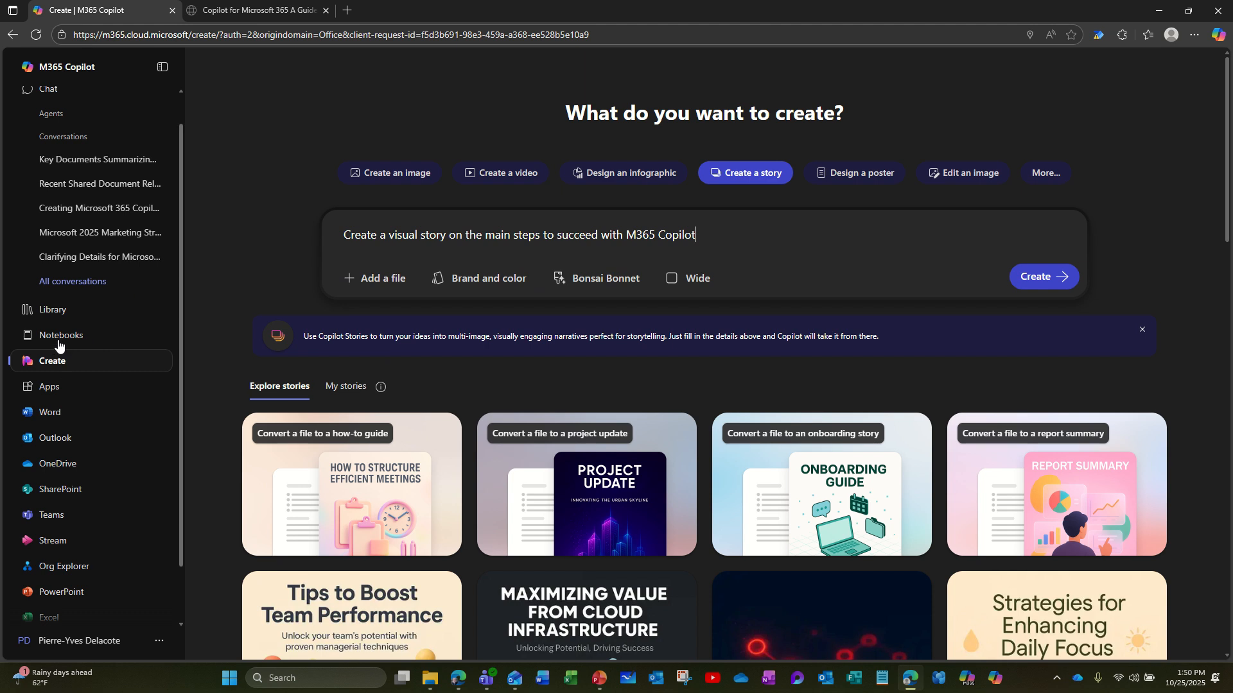
# Return to the Library and filter its visuals to the Images type
pyautogui.click(51, 311)
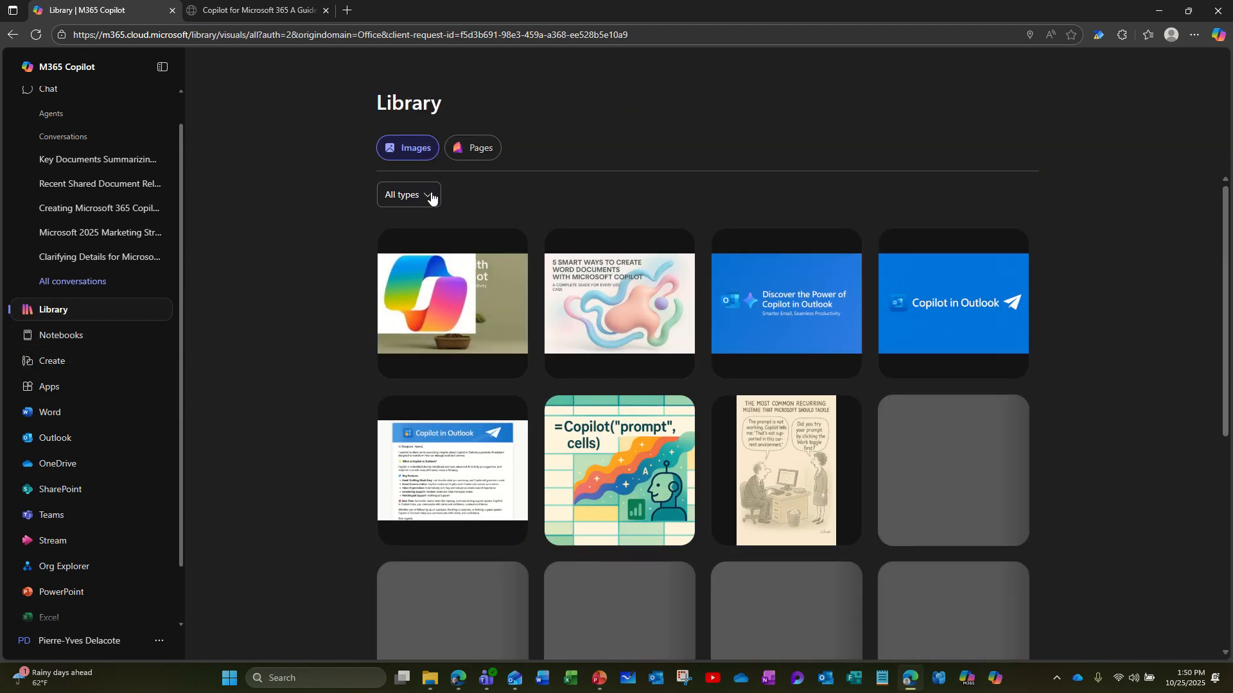
pyautogui.click(428, 195)
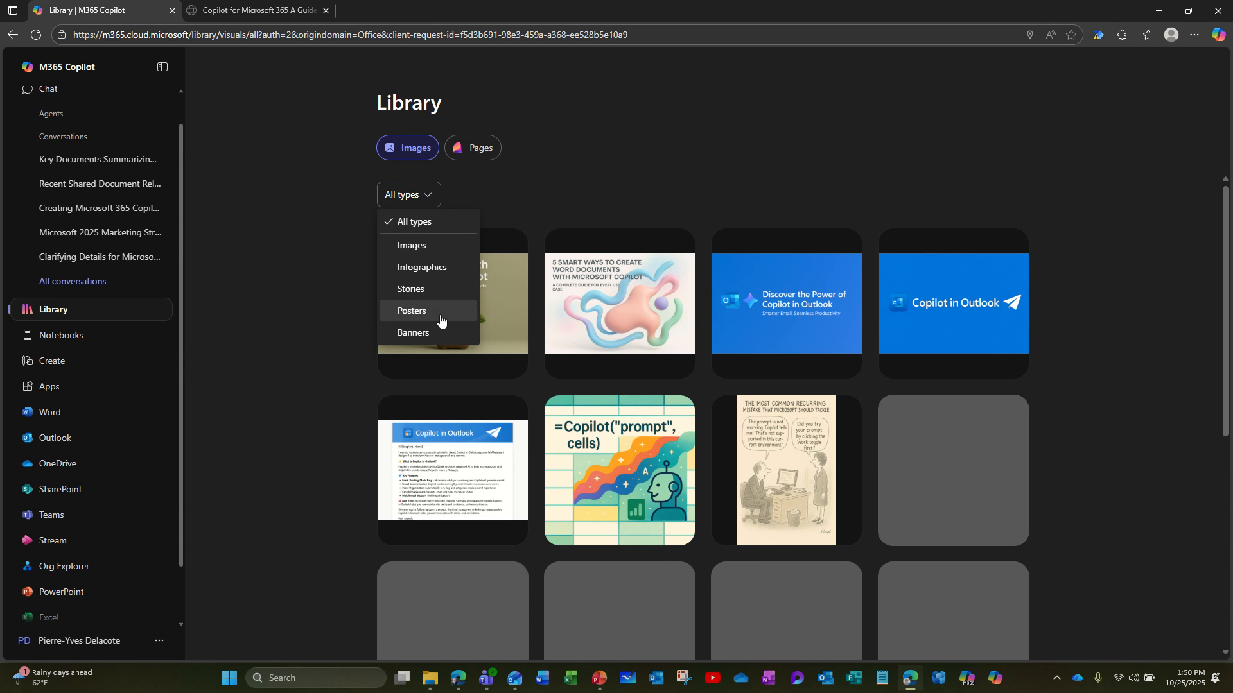
pyautogui.click(434, 247)
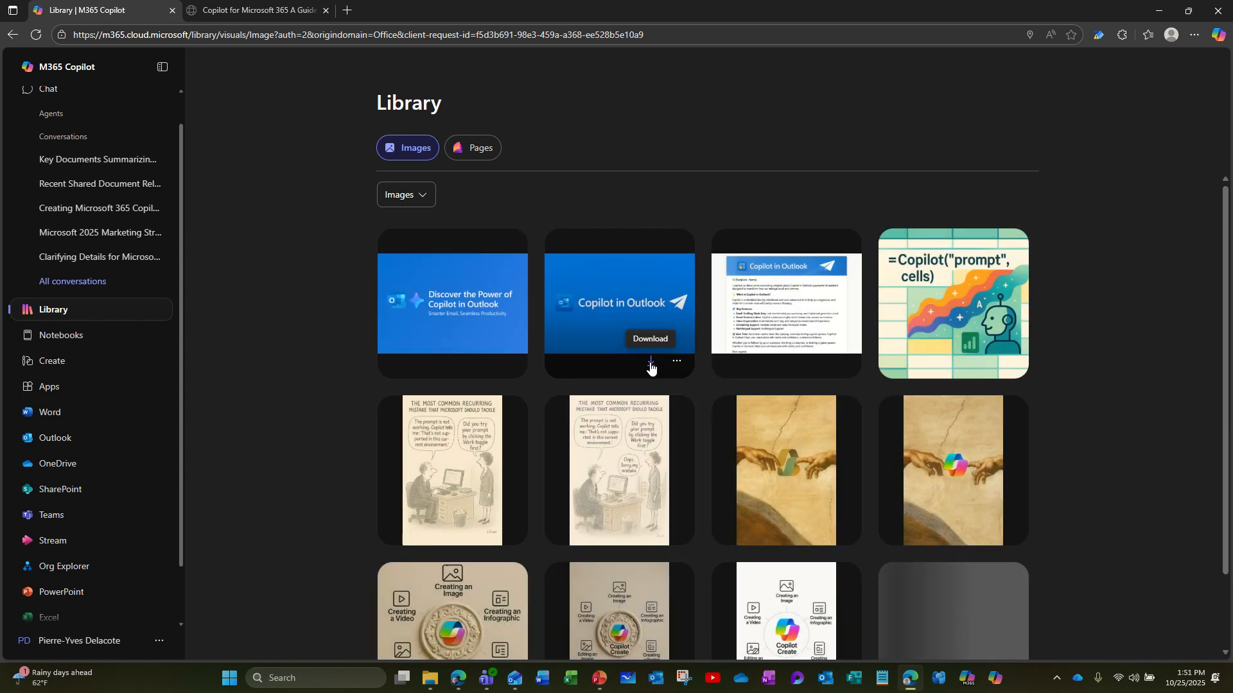
# Show the Library's pages, review the available source filters and open the filter by title
pyautogui.click(483, 149)
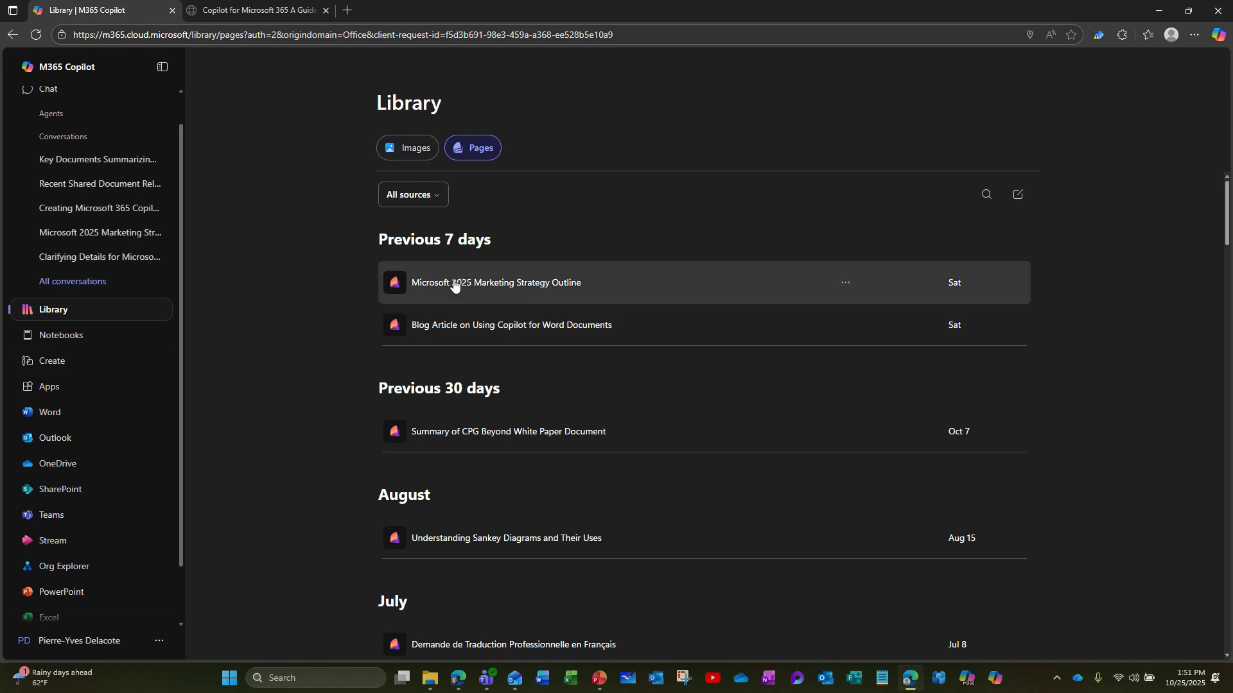
pyautogui.click(440, 196)
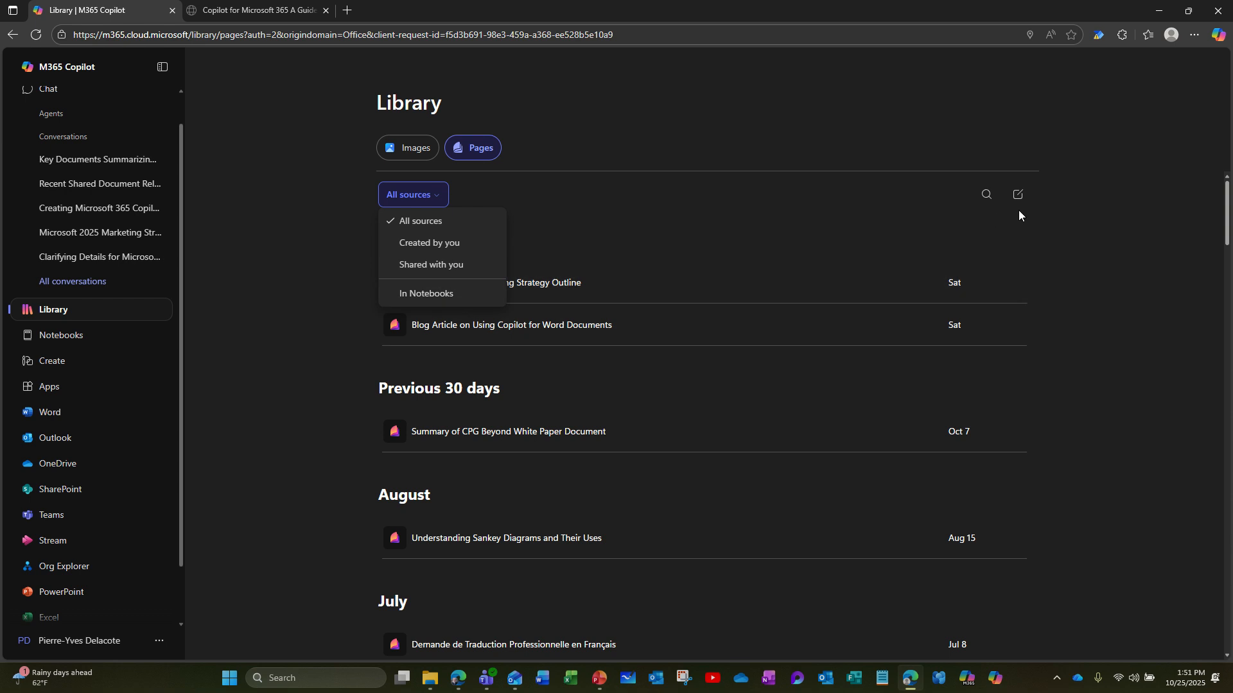
pyautogui.click(987, 197)
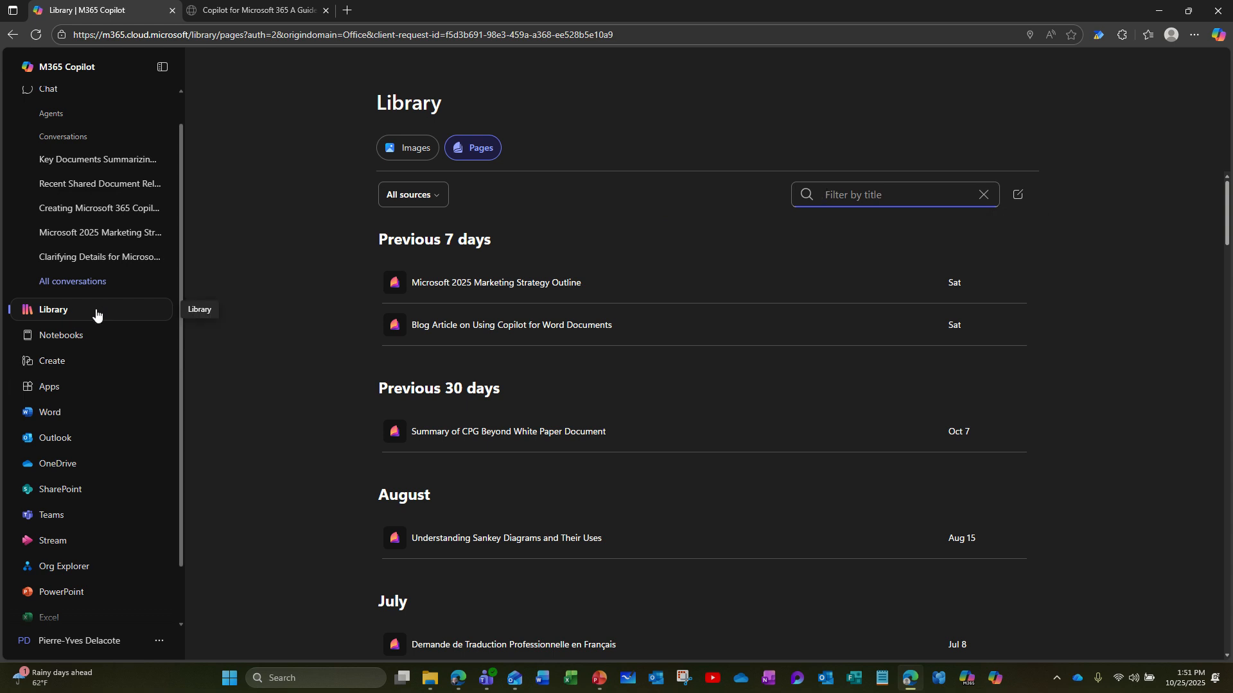
# Switch back to the Library's images and try to edit the square beige Copilot graphic surrounded by creation-type icons
pyautogui.click(391, 160)
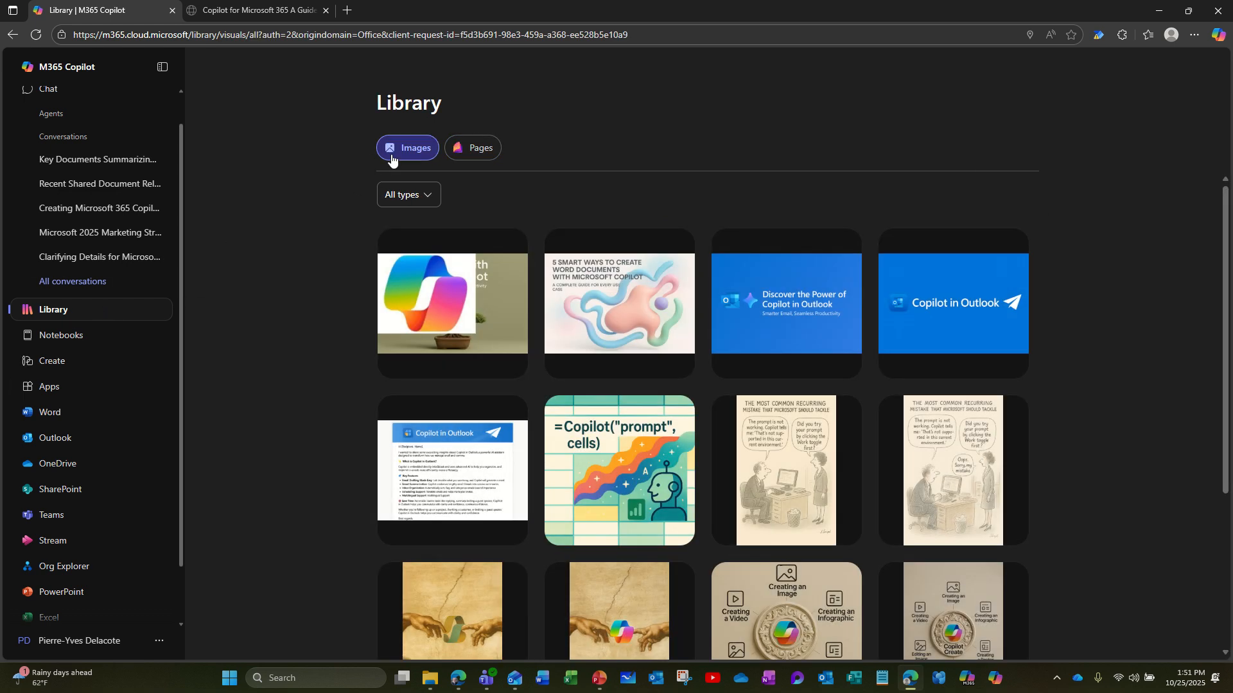
pyautogui.moveTo(920, 374)
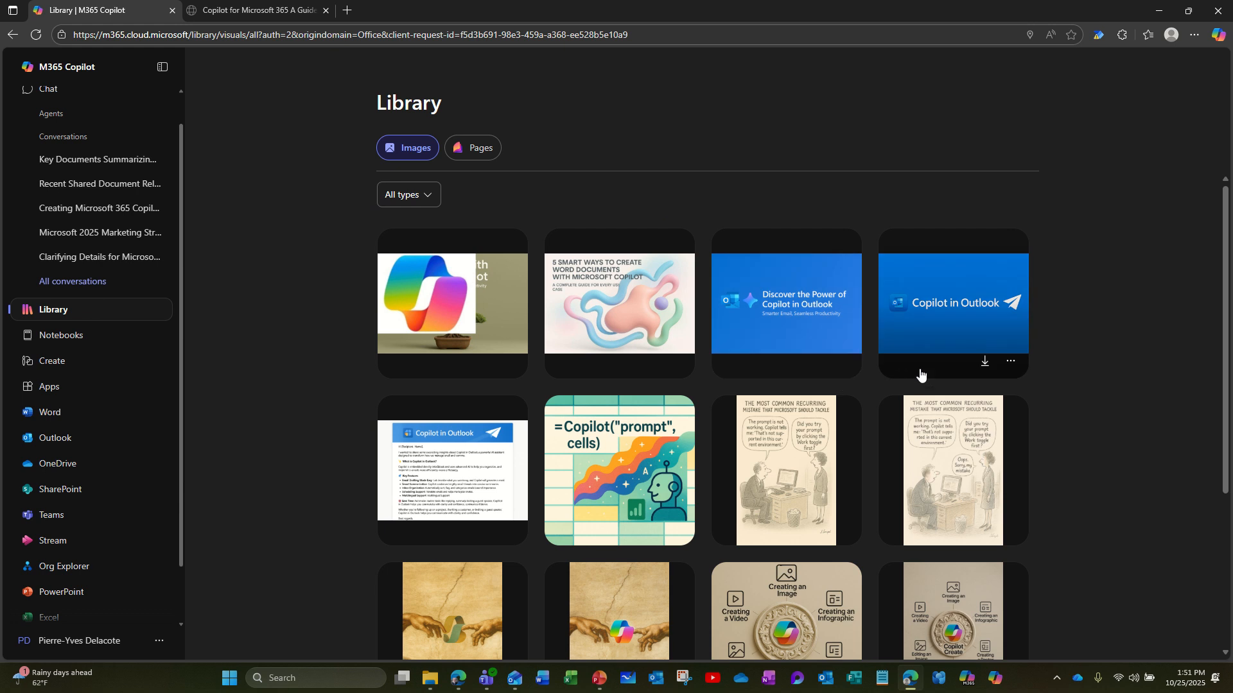
pyautogui.moveTo(932, 493)
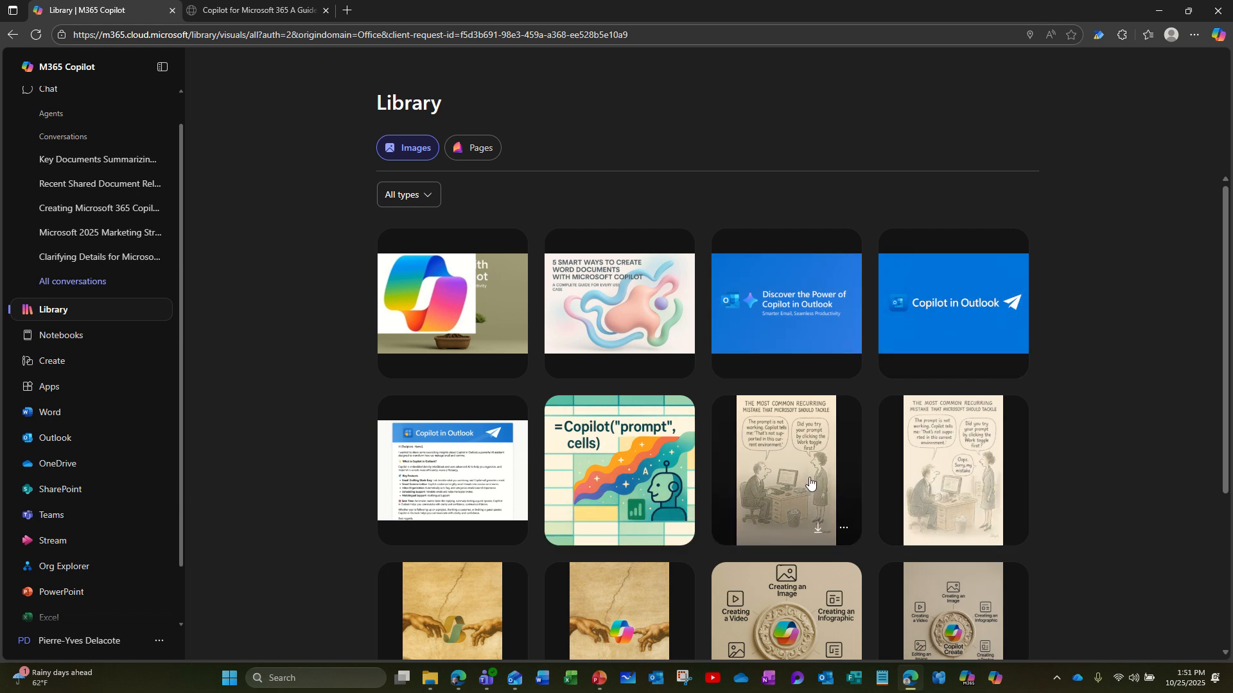
pyautogui.scroll(-3, 811, 488)
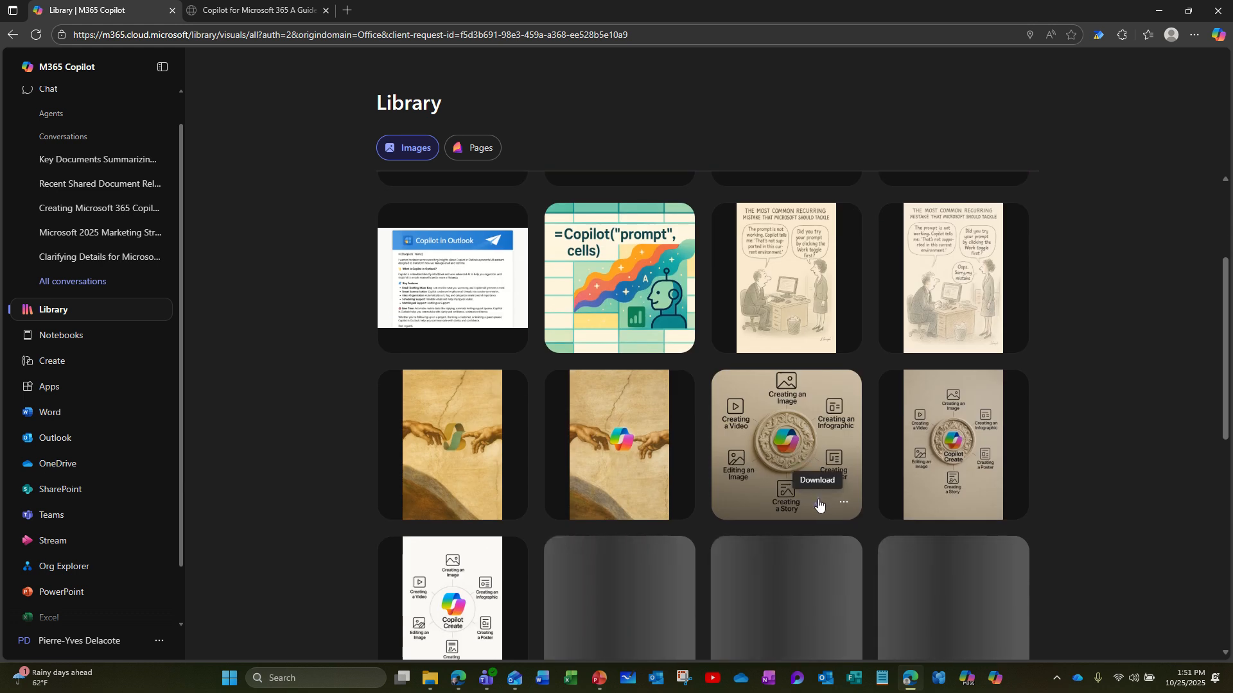
pyautogui.click(845, 505)
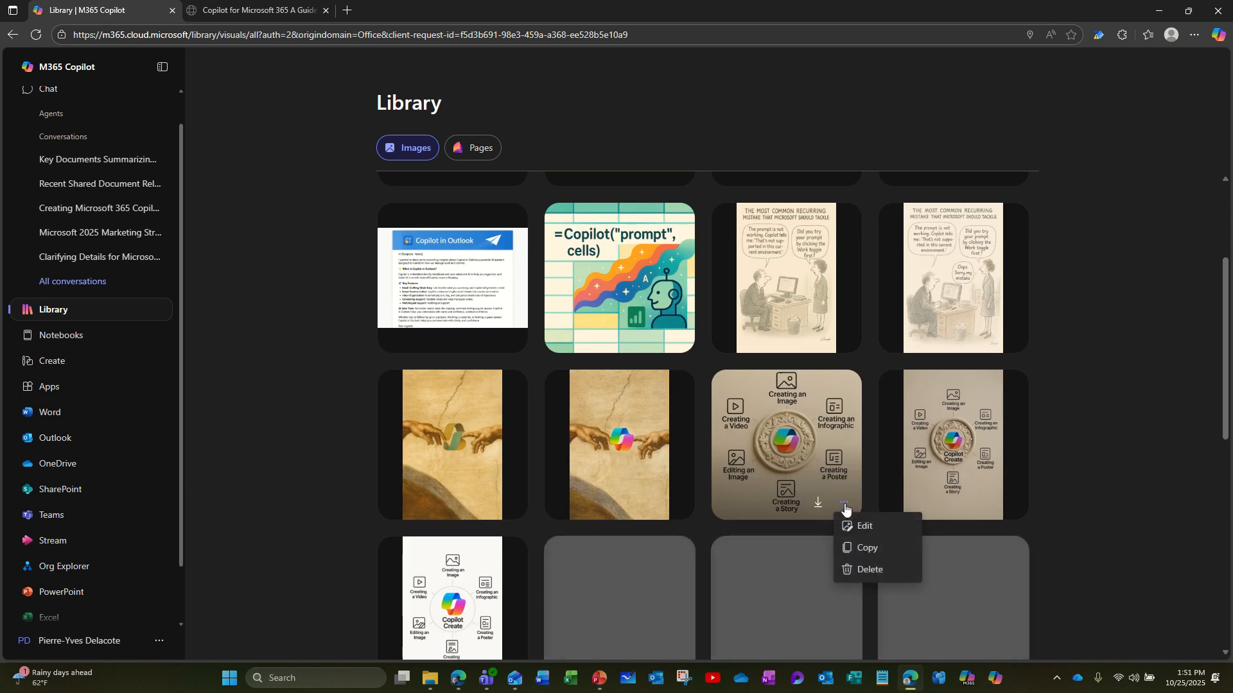
pyautogui.click(866, 524)
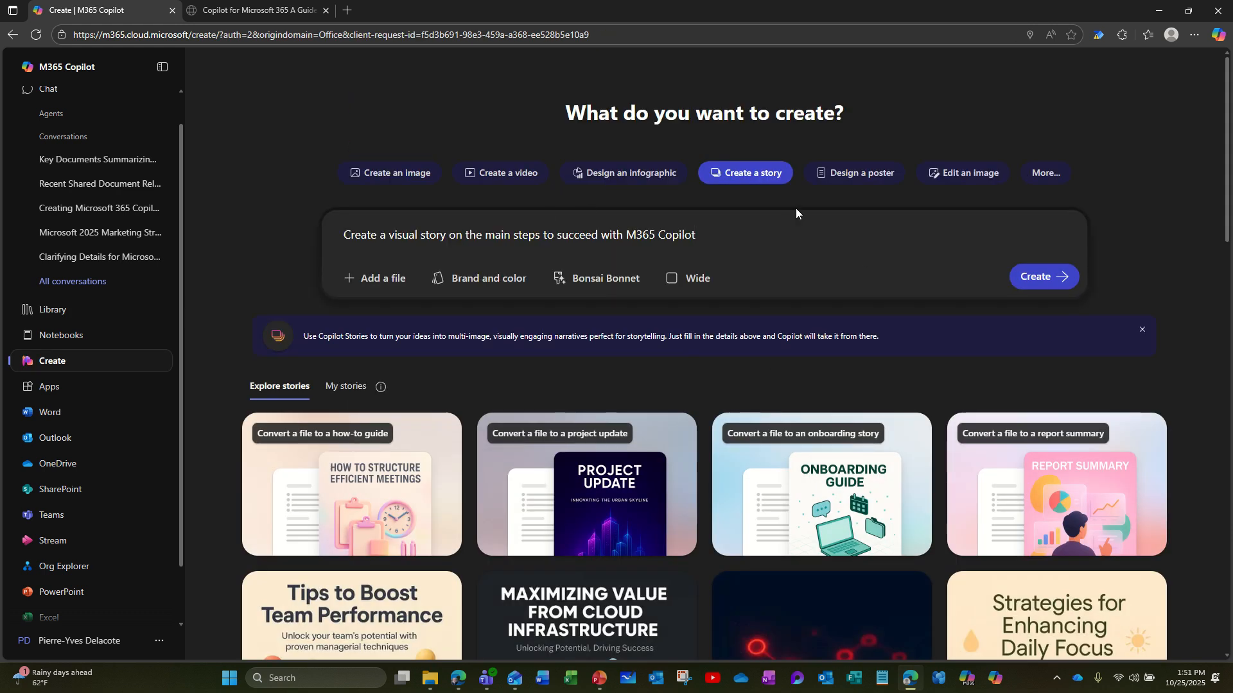
# Leave the story creation page and reopen the Library's images
pyautogui.click(775, 237)
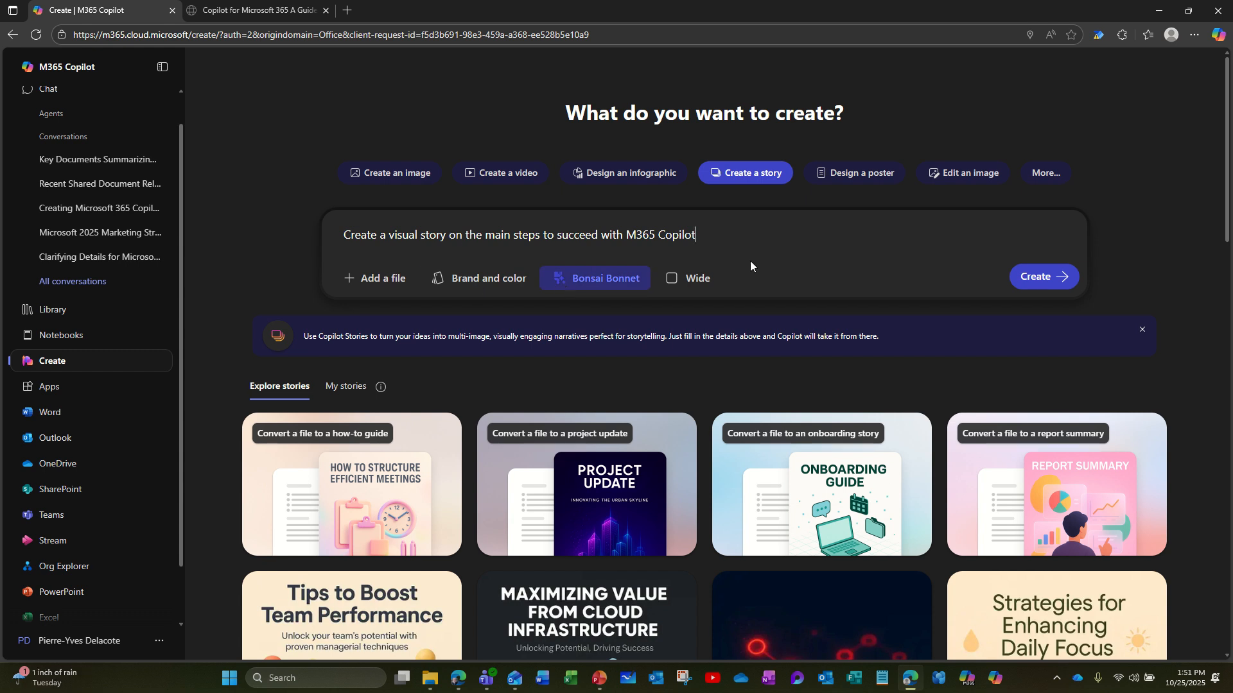
pyautogui.moveTo(535, 454)
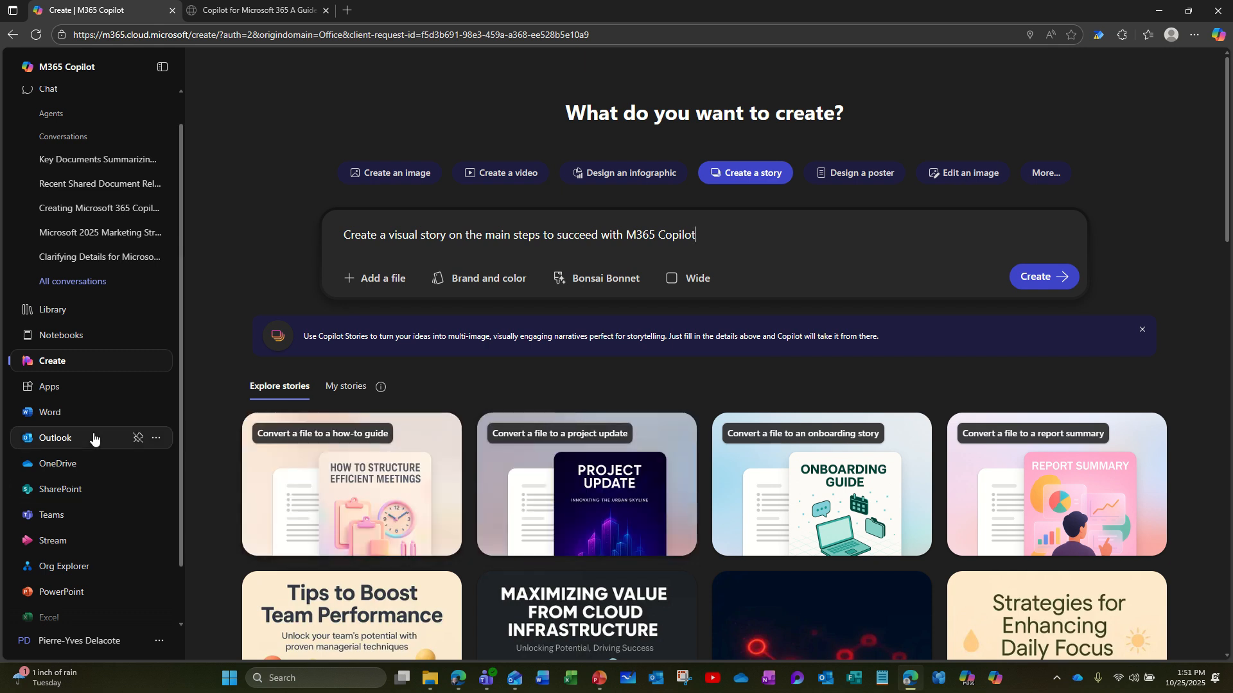
pyautogui.click(54, 310)
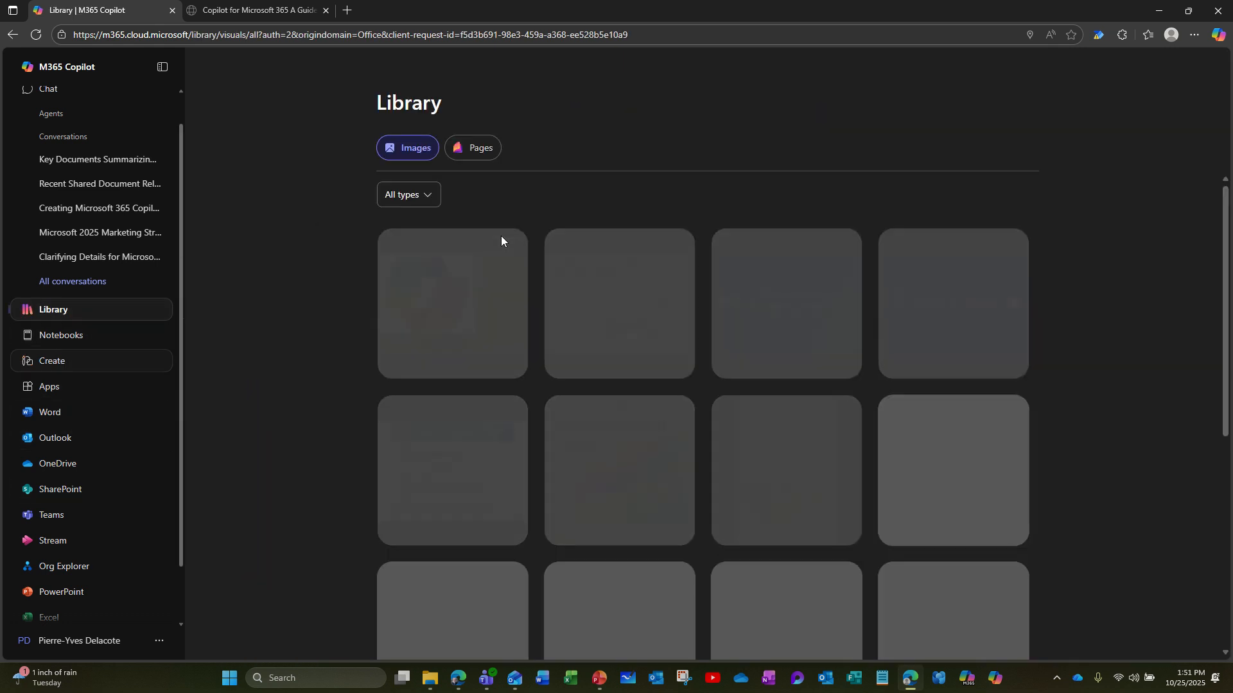
pyautogui.moveTo(834, 539)
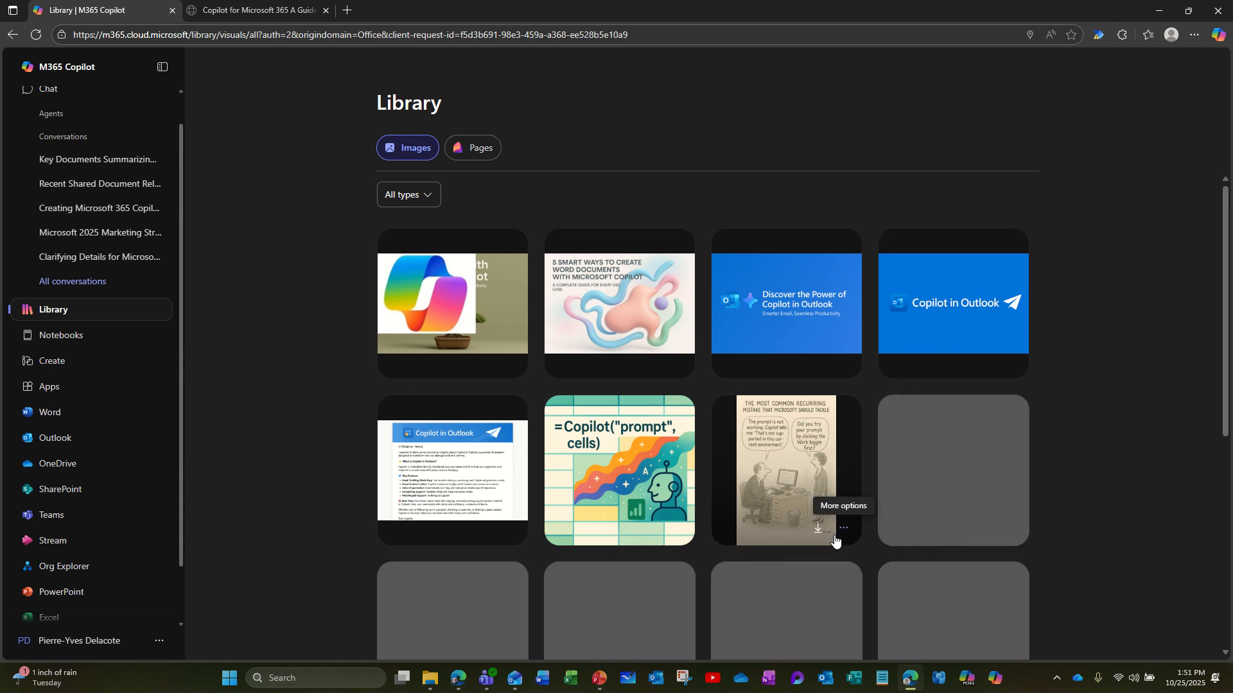